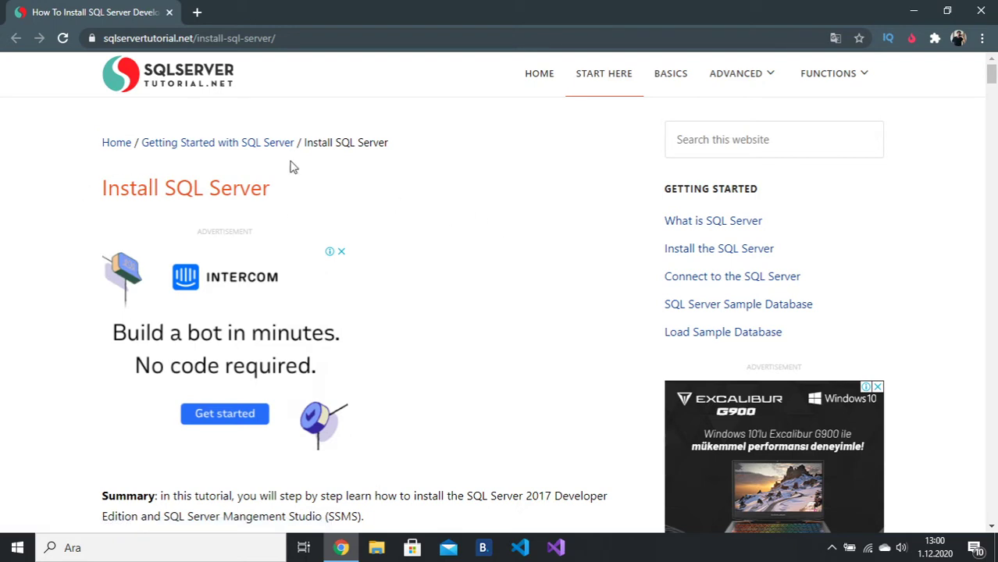
Open Microsoft's SQL Server downloads page from the Developer Edition section's 'Download the SQL Server' button
scroll(367, 205, down, 1)
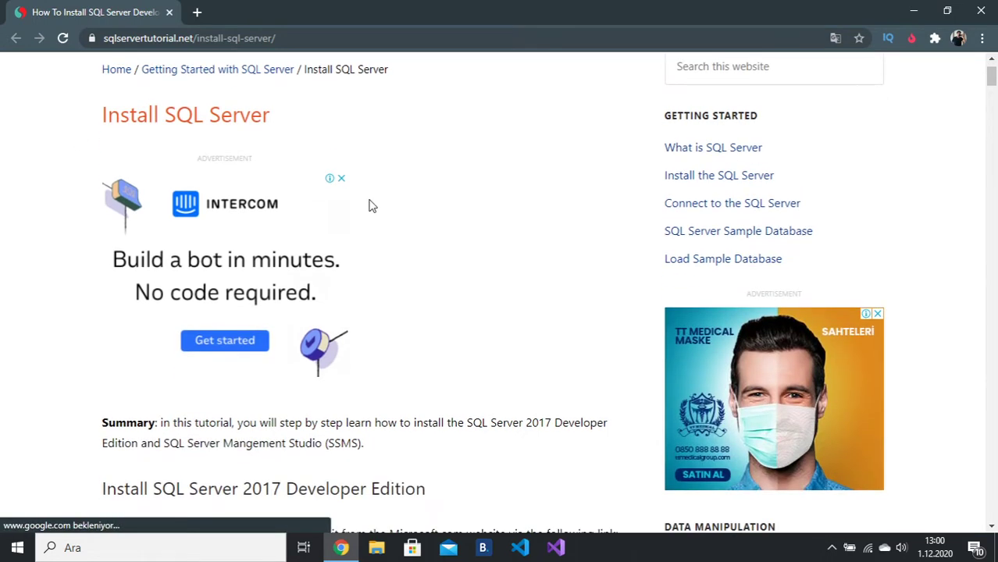
scroll(371, 205, down, 1)
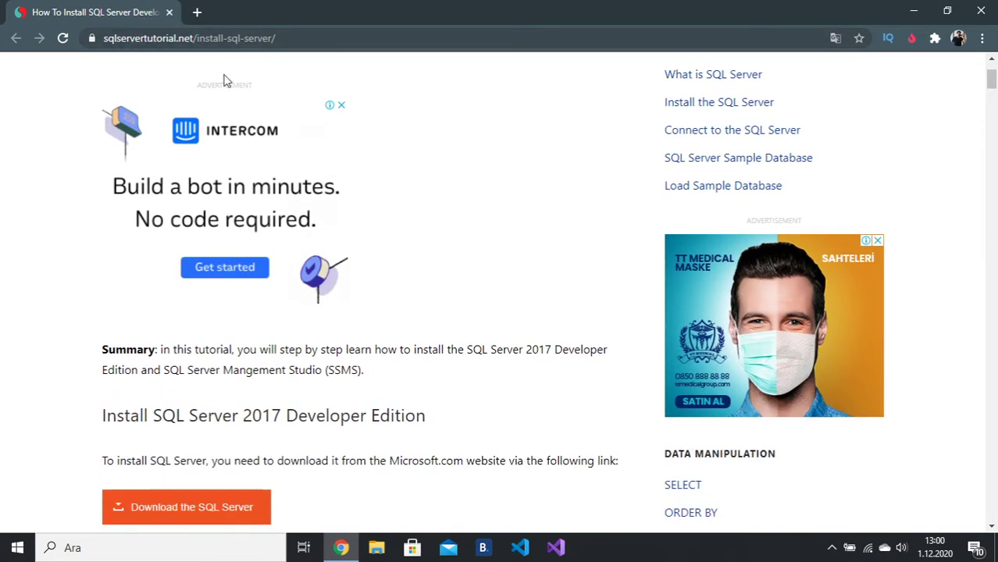
scroll(225, 152, down, 2)
scroll(235, 151, down, 1)
scroll(236, 149, down, 1)
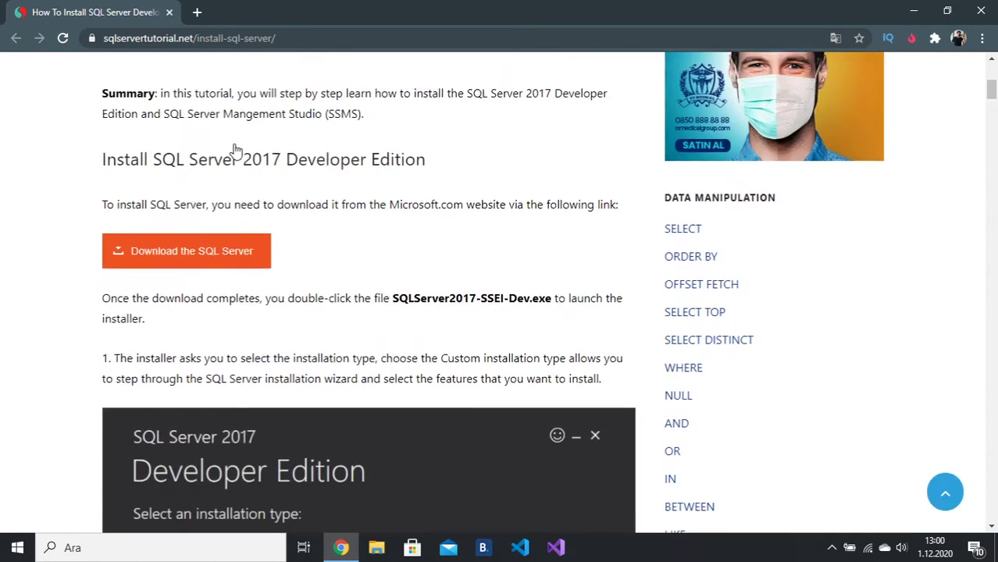
scroll(227, 146, up, 1)
drag(154, 193, 282, 195)
scroll(292, 205, down, 1)
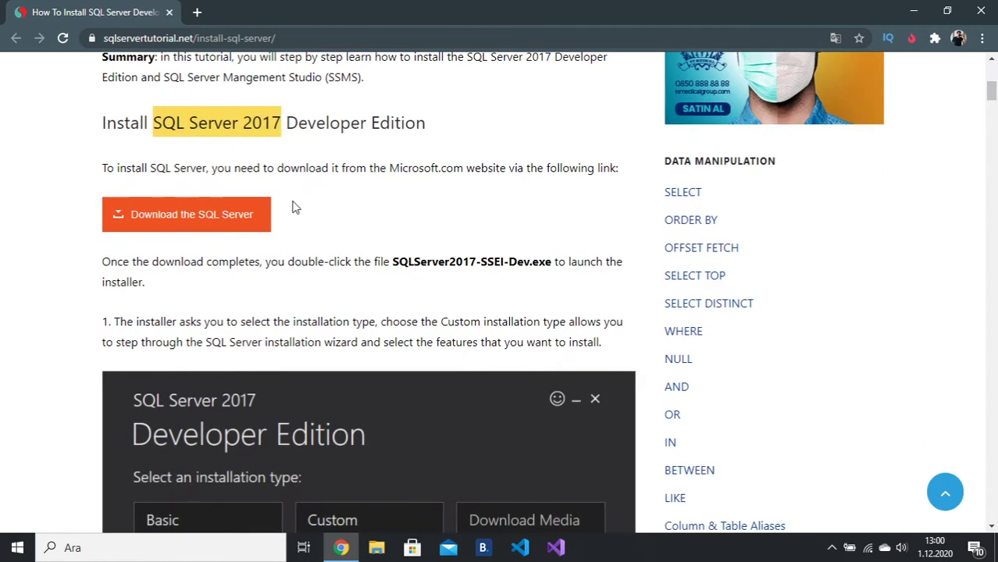
click(204, 218)
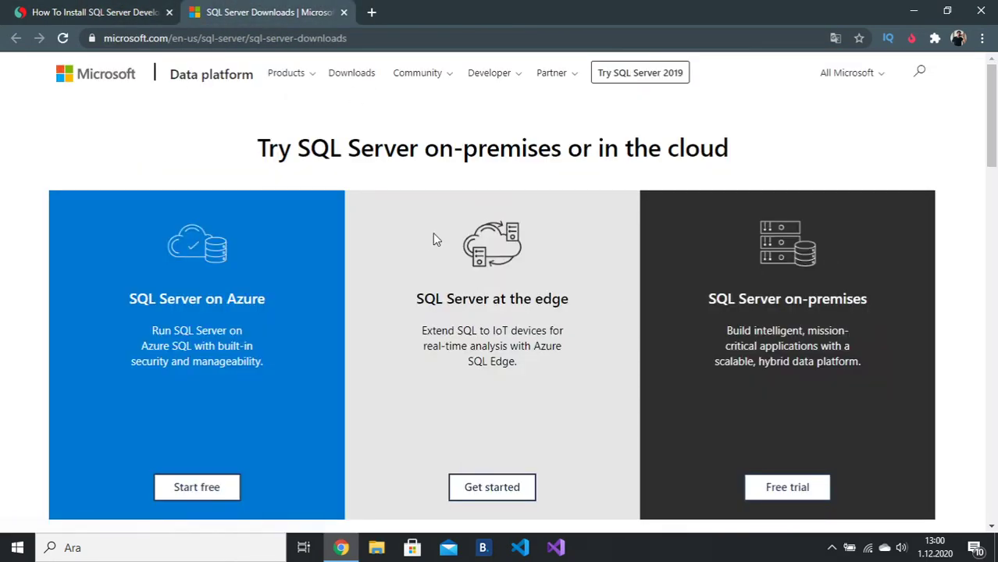
Review the free Developer and Express editions, then switch back to the tutorial's tab
scroll(406, 238, down, 2)
scroll(375, 231, up, 1)
scroll(378, 231, down, 5)
scroll(379, 233, down, 2)
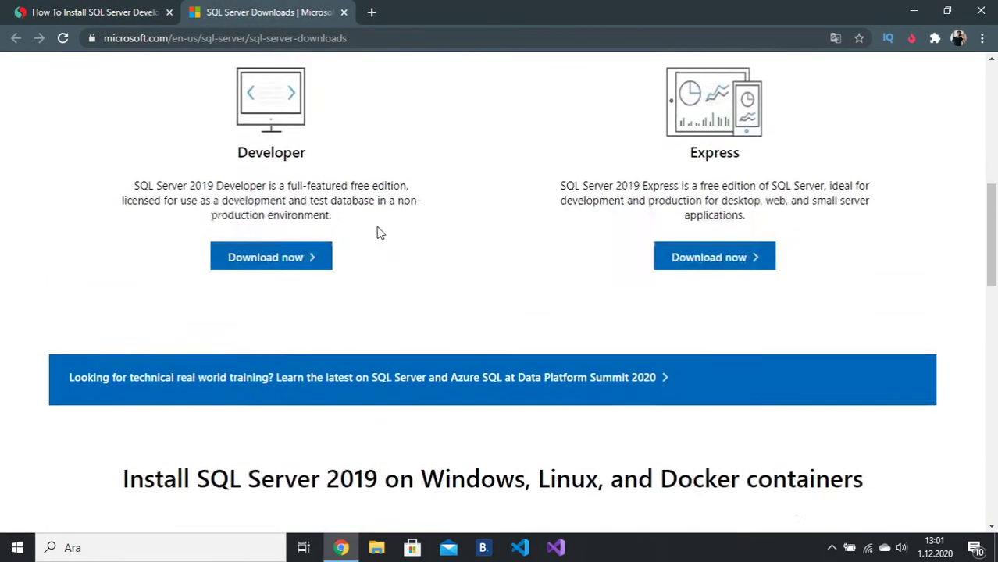
scroll(379, 233, up, 1)
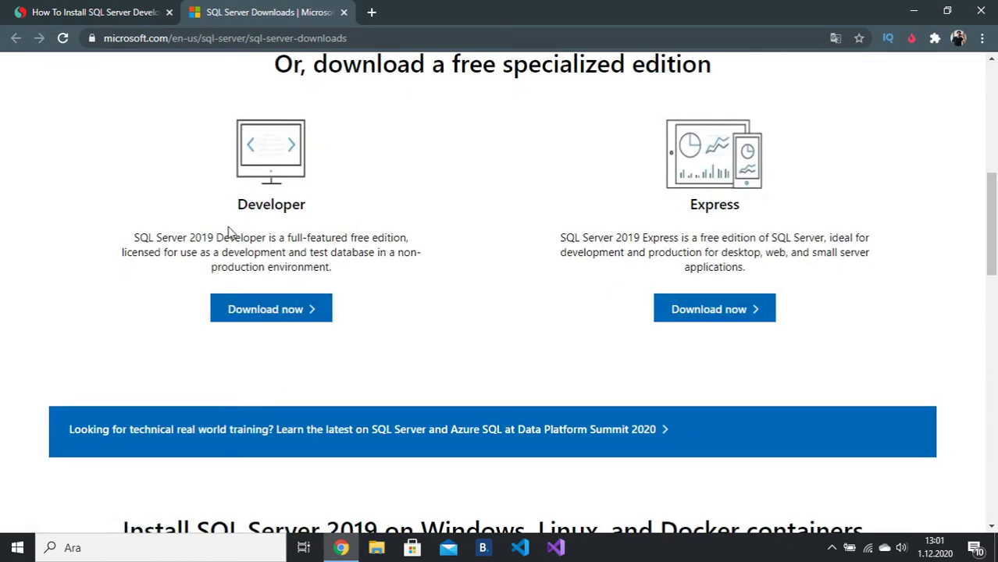
scroll(285, 308, down, 4)
scroll(320, 209, up, 5)
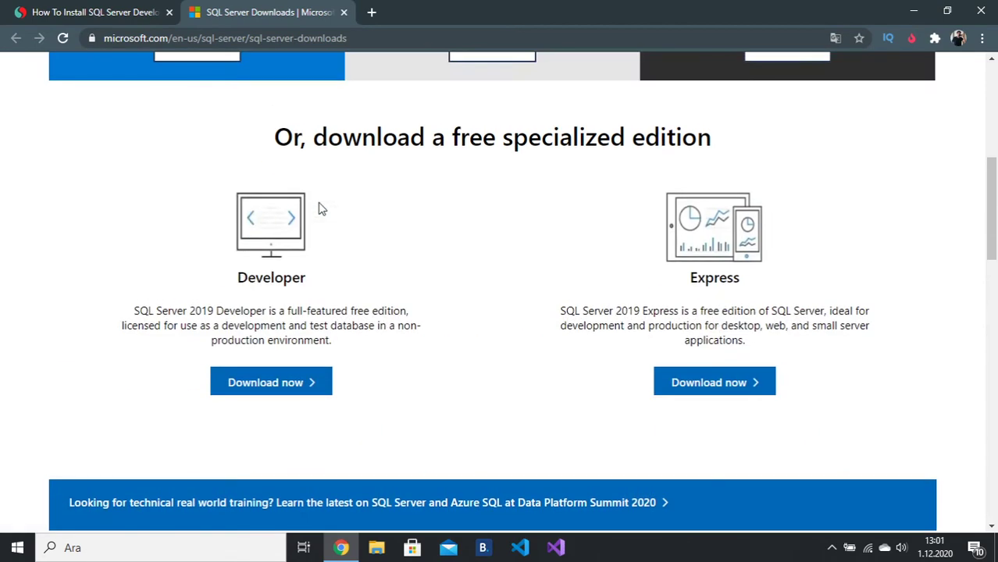
click(137, 11)
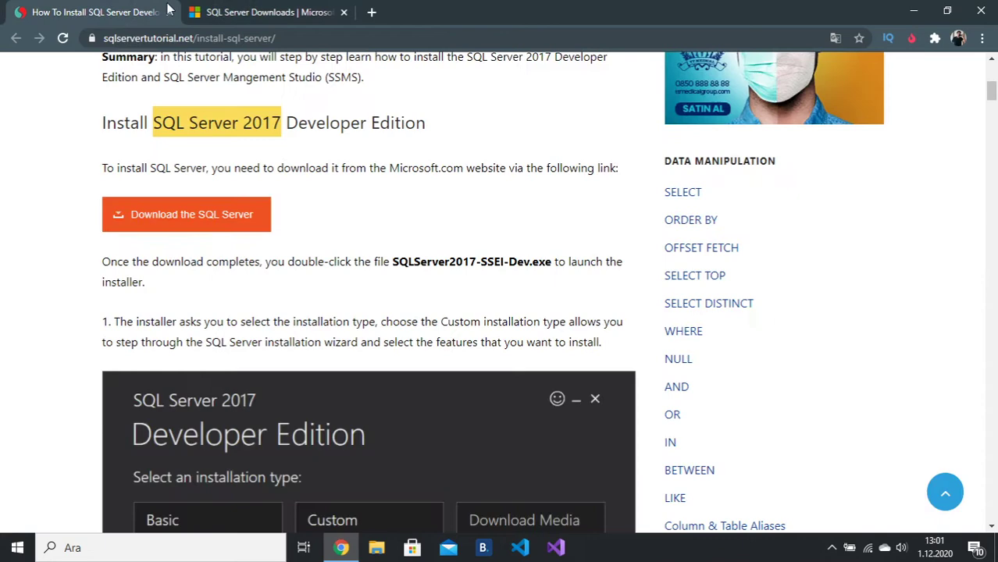
Close the SQL Server Downloads tab and bring the guide to the installation-type screenshot
click(341, 12)
scroll(367, 154, down, 2)
scroll(380, 201, down, 2)
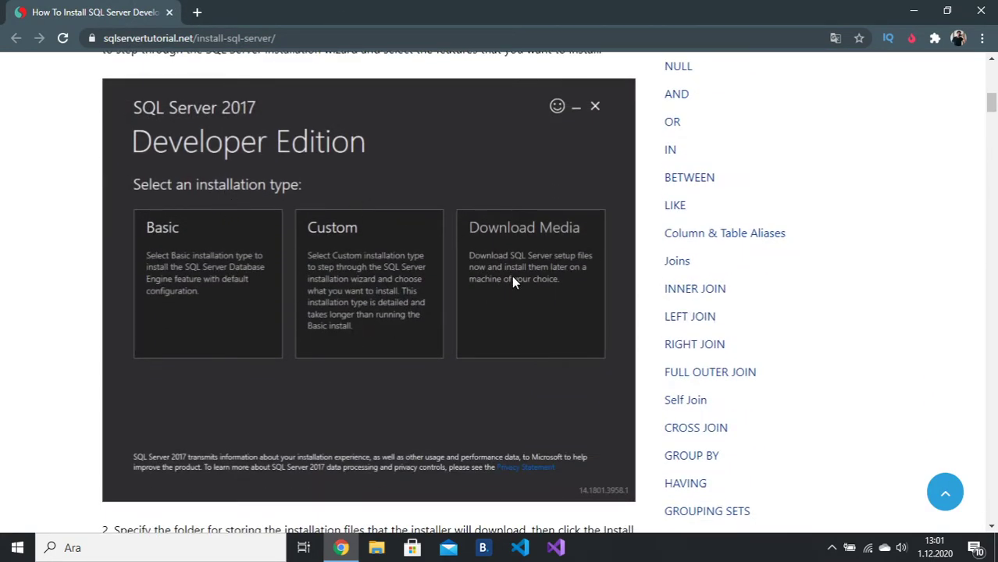
scroll(450, 241, down, 2)
scroll(448, 239, up, 1)
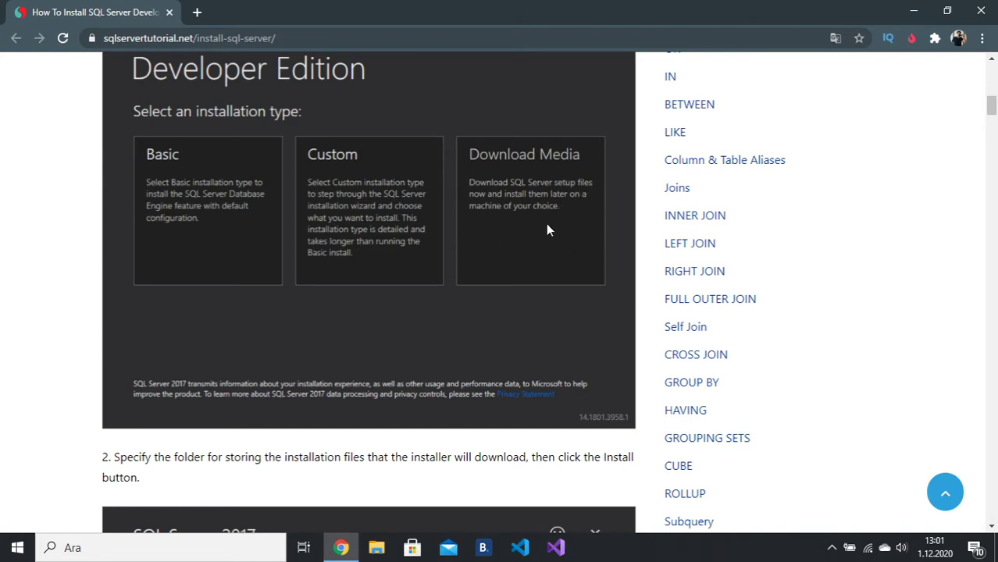
scroll(518, 215, down, 3)
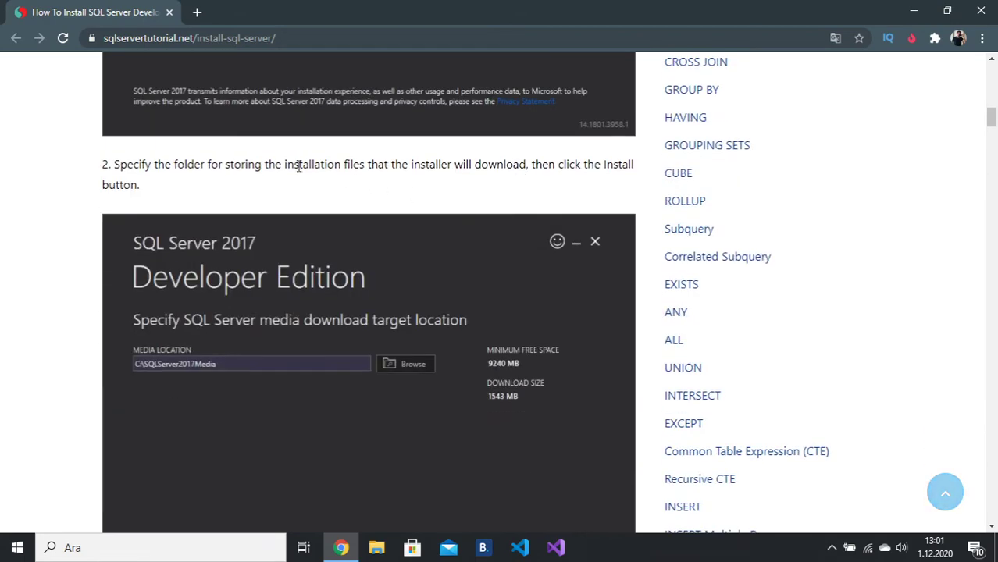
scroll(281, 160, up, 2)
scroll(278, 158, down, 1)
scroll(339, 105, up, 2)
scroll(318, 187, down, 2)
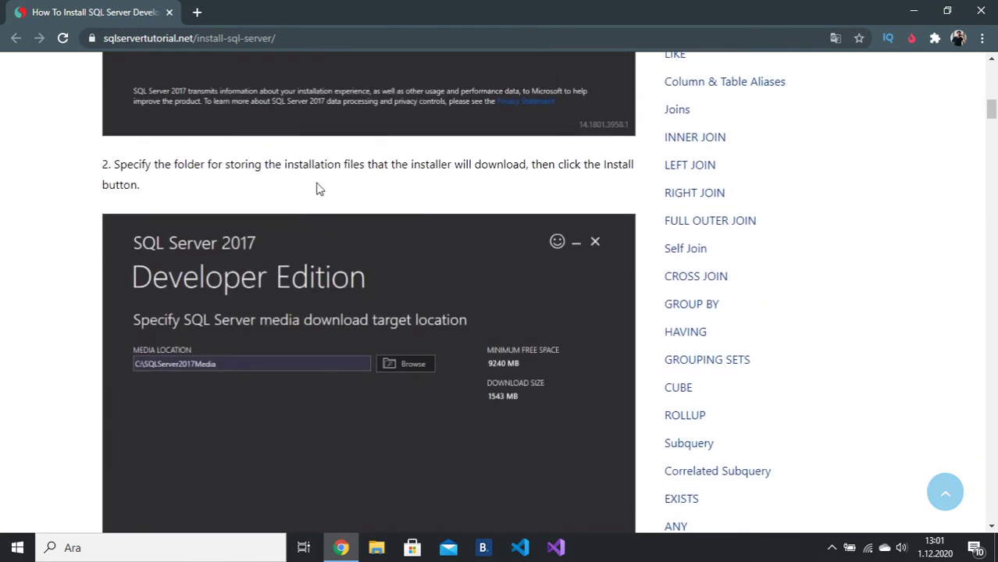
scroll(324, 299, down, 2)
scroll(312, 289, up, 2)
scroll(198, 242, down, 1)
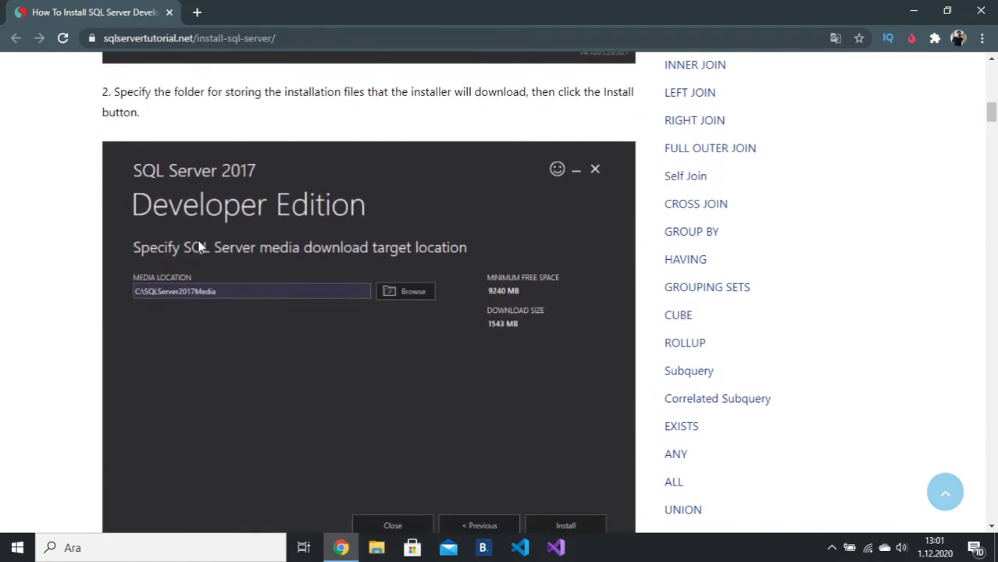
scroll(198, 242, down, 1)
scroll(199, 246, down, 1)
scroll(238, 167, up, 1)
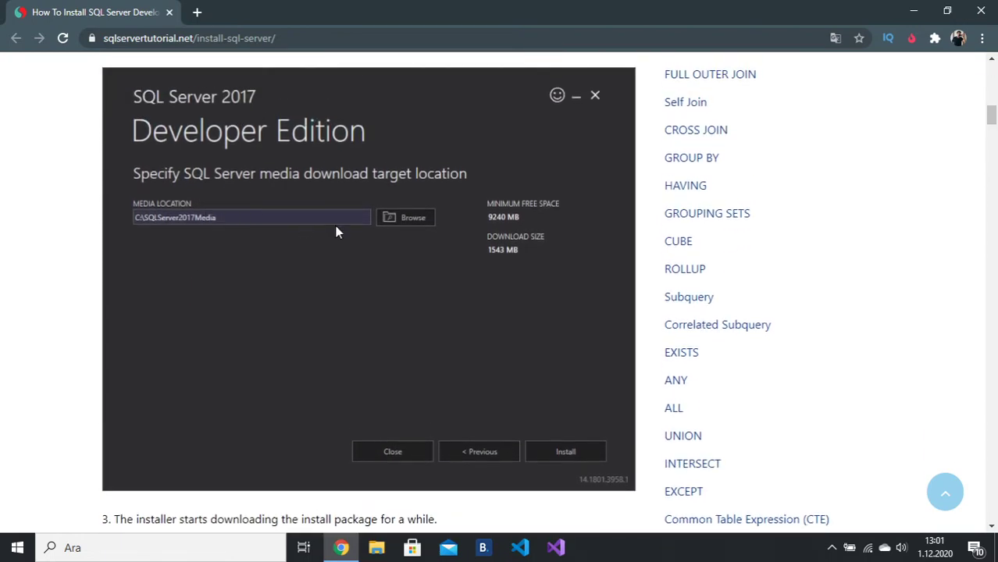
scroll(492, 239, down, 2)
scroll(495, 241, down, 2)
scroll(496, 242, down, 1)
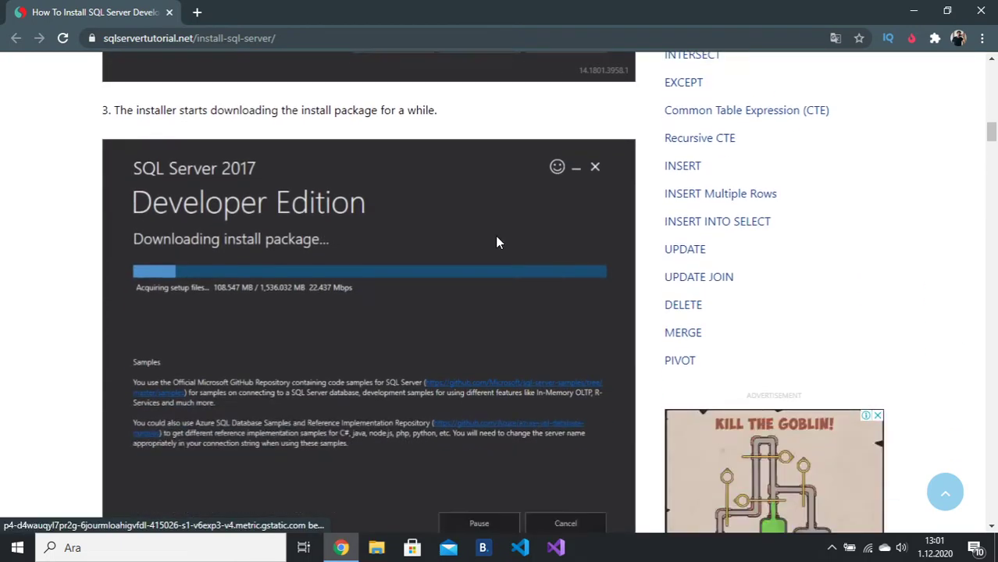
scroll(281, 235, down, 2)
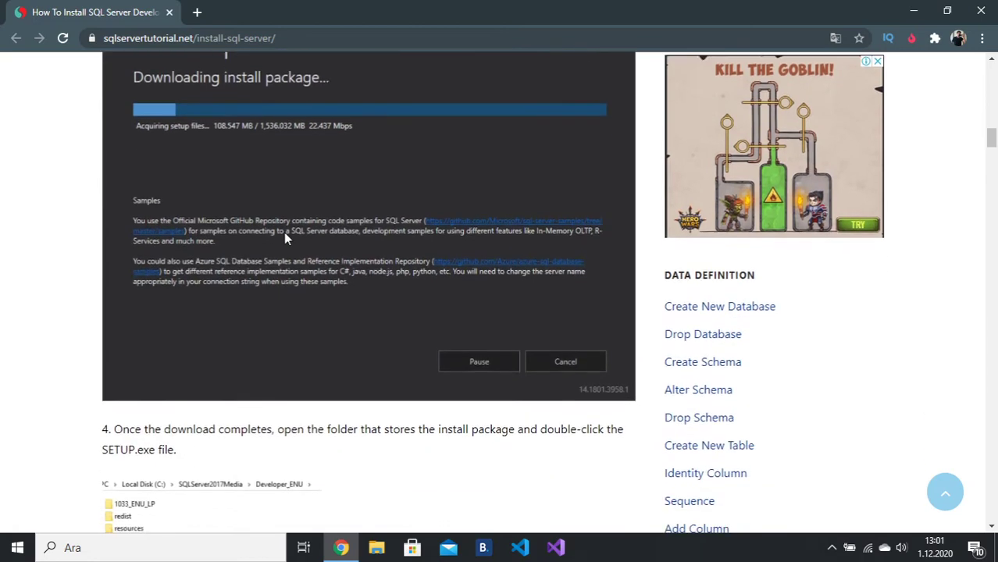
scroll(285, 234, down, 2)
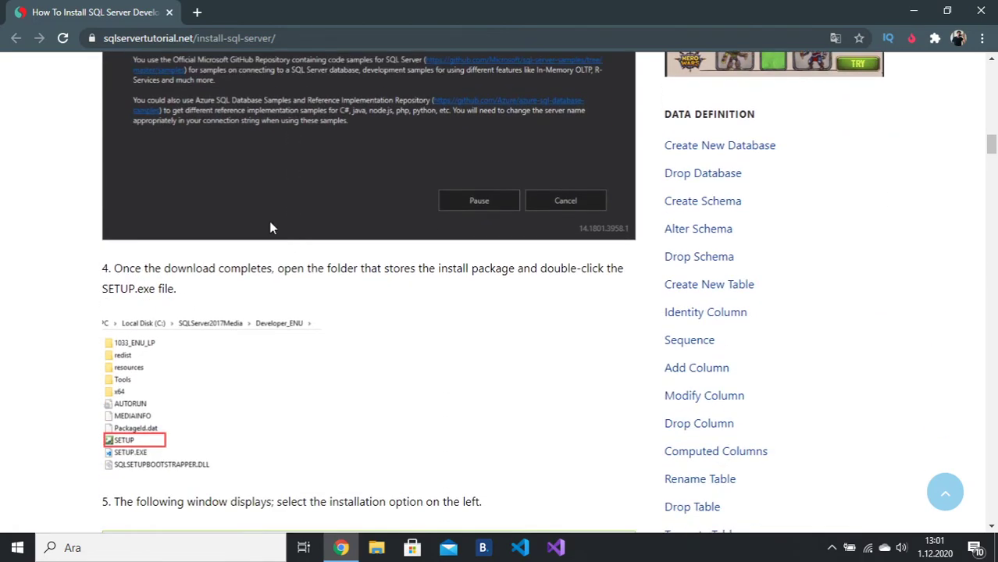
scroll(269, 226, down, 1)
scroll(228, 251, up, 6)
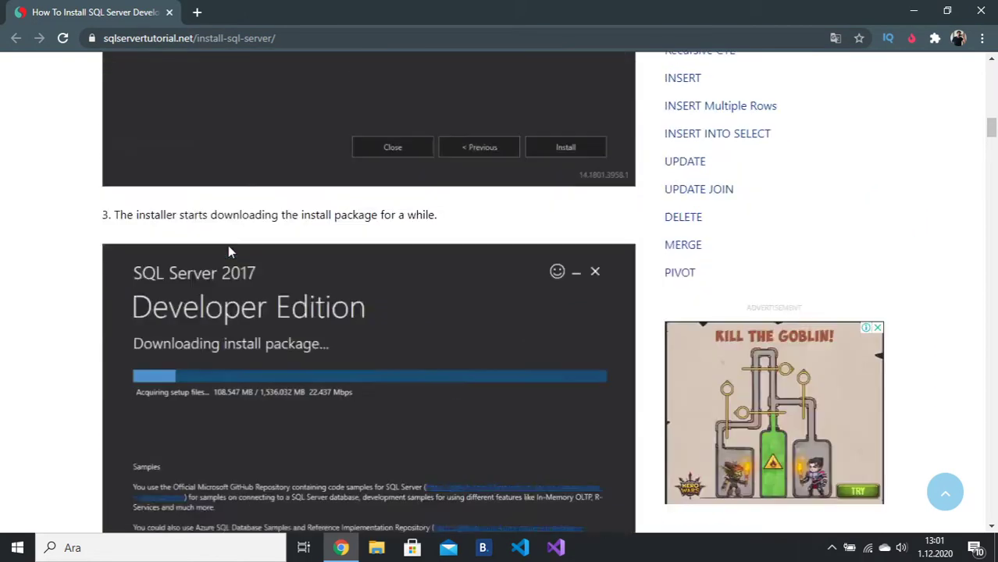
scroll(266, 234, up, 4)
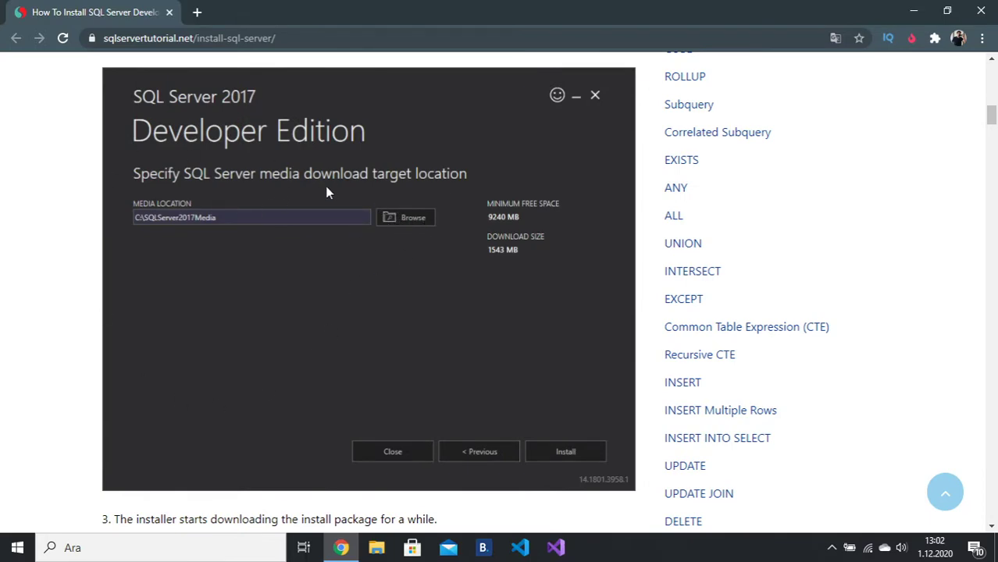
scroll(419, 205, down, 6)
scroll(421, 207, down, 5)
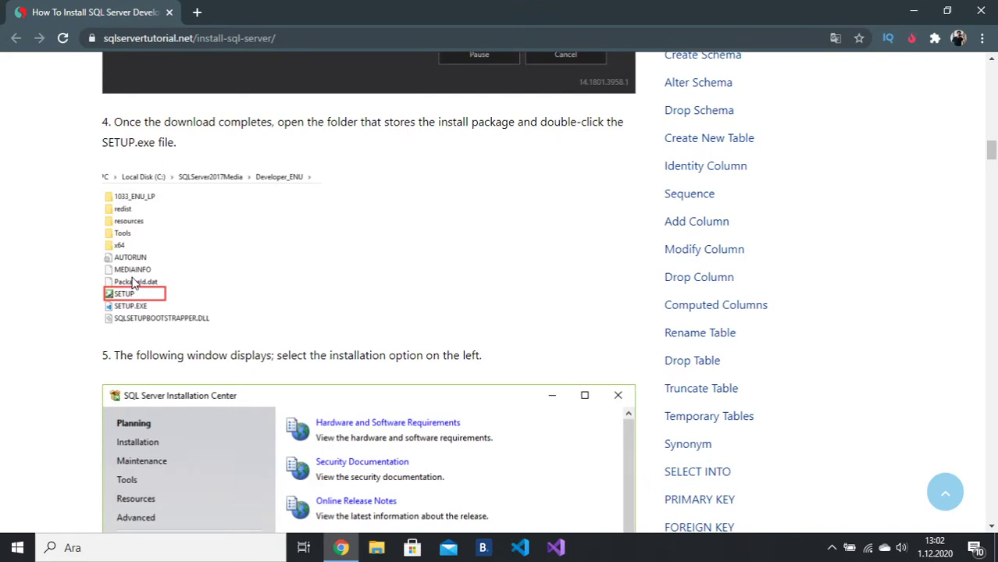
scroll(216, 245, down, 3)
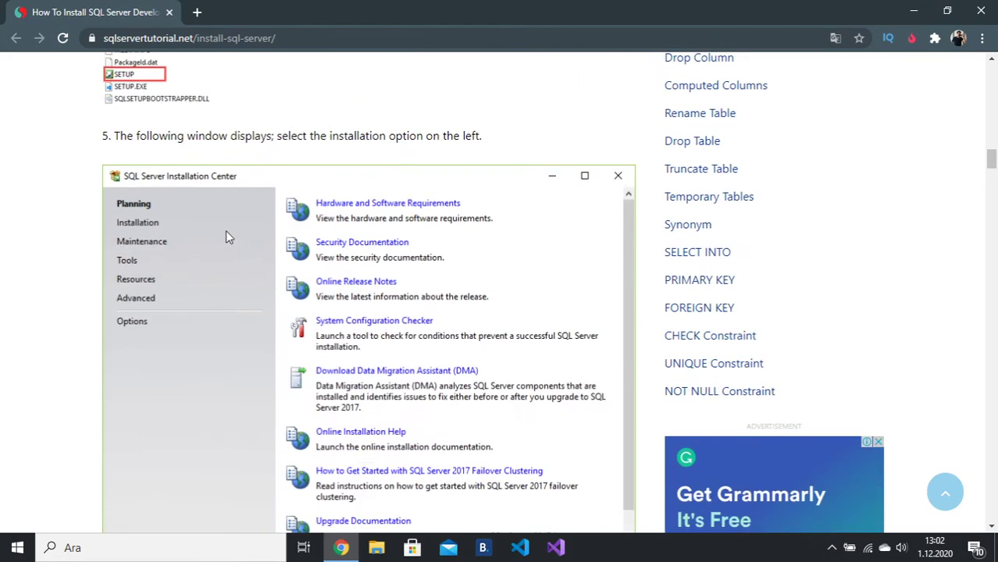
scroll(265, 200, up, 1)
scroll(273, 180, down, 2)
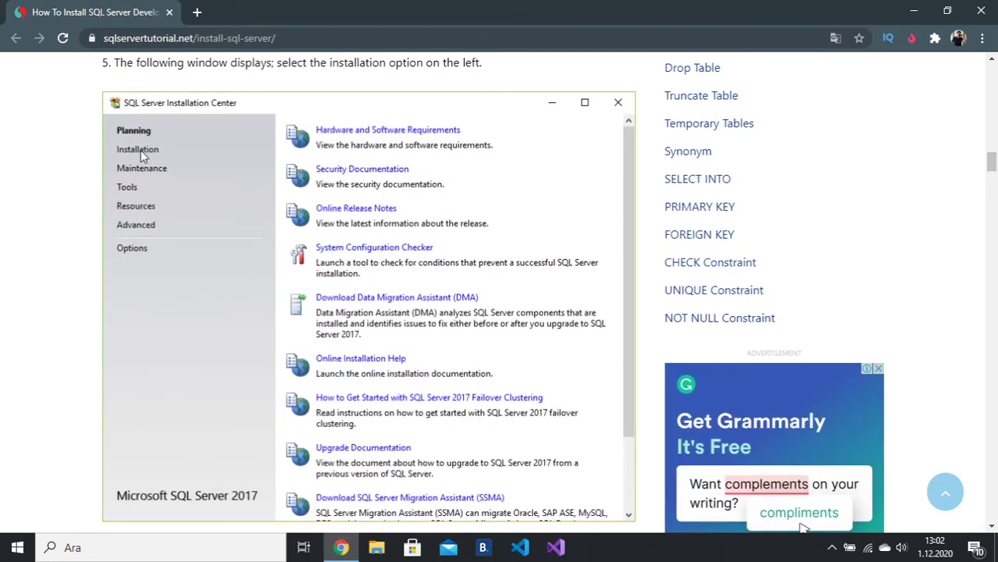
scroll(178, 167, down, 5)
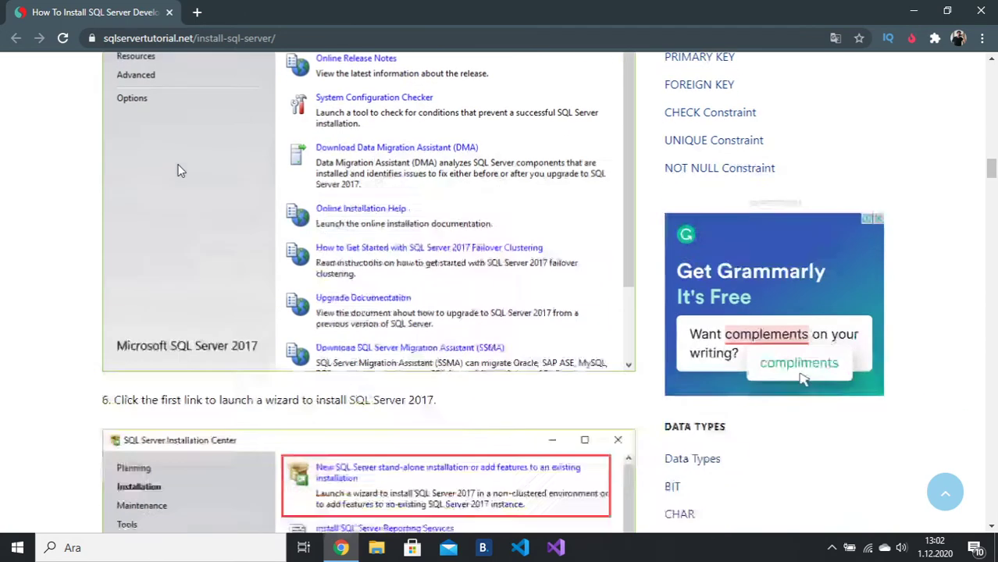
scroll(395, 283, down, 1)
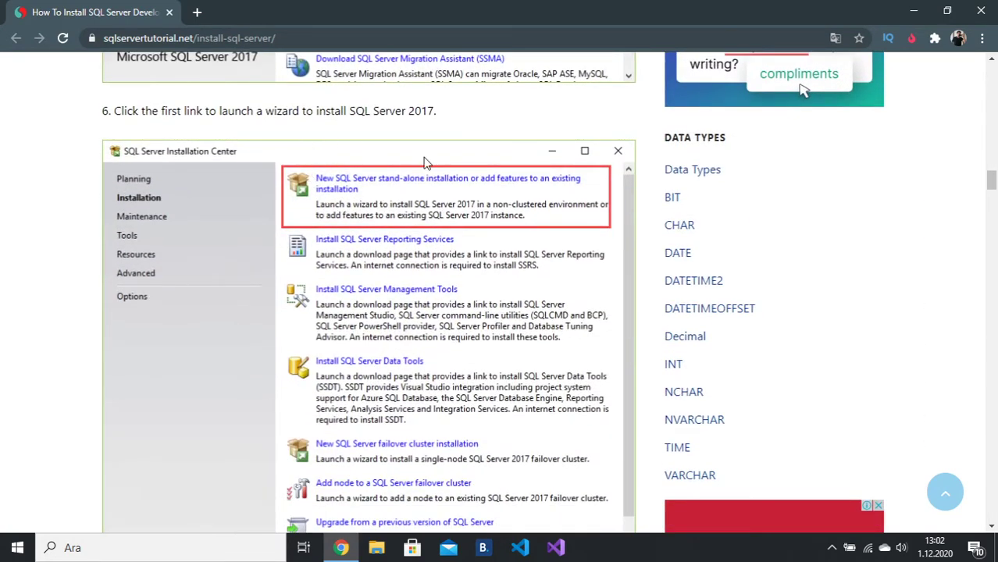
scroll(409, 201, down, 5)
Scroll the install guide down to step 9 and its Microsoft Update screenshot
scroll(409, 204, down, 1)
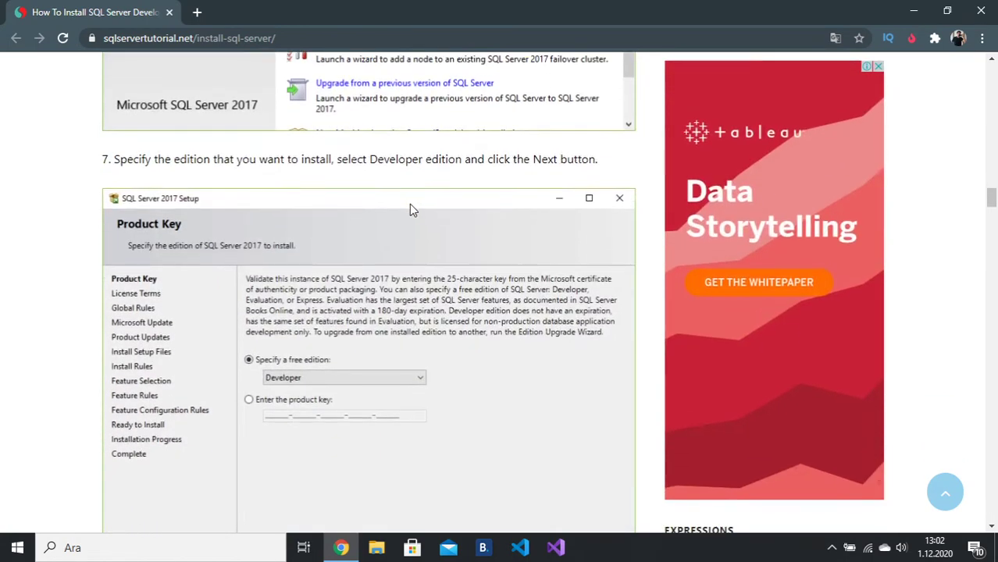
scroll(404, 211, down, 1)
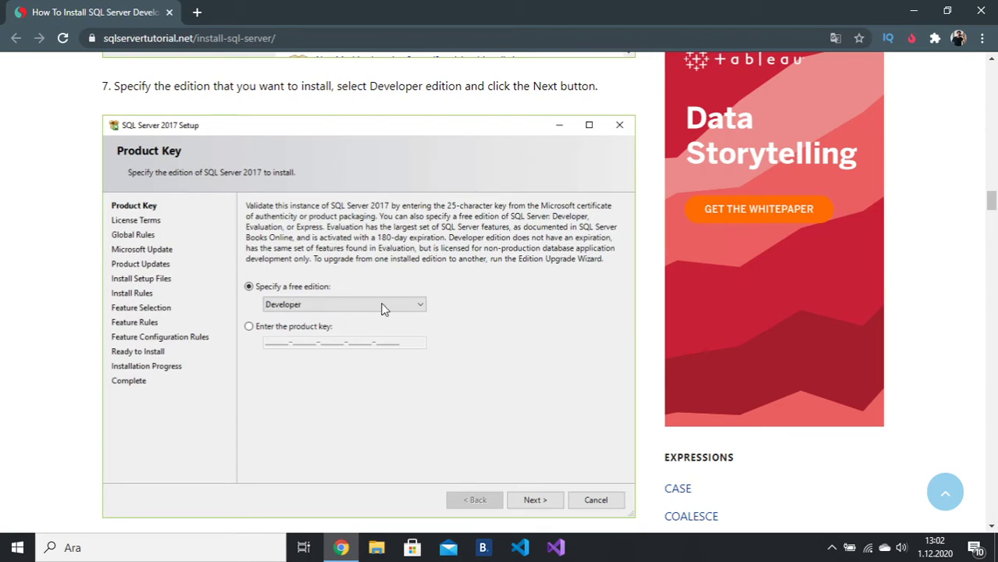
scroll(469, 248, down, 3)
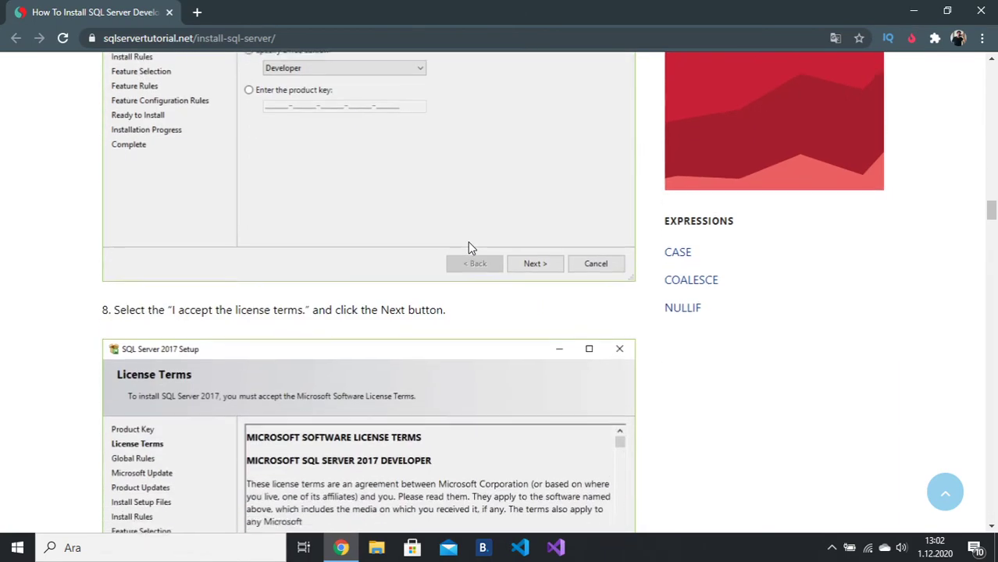
scroll(470, 247, down, 2)
scroll(469, 248, down, 2)
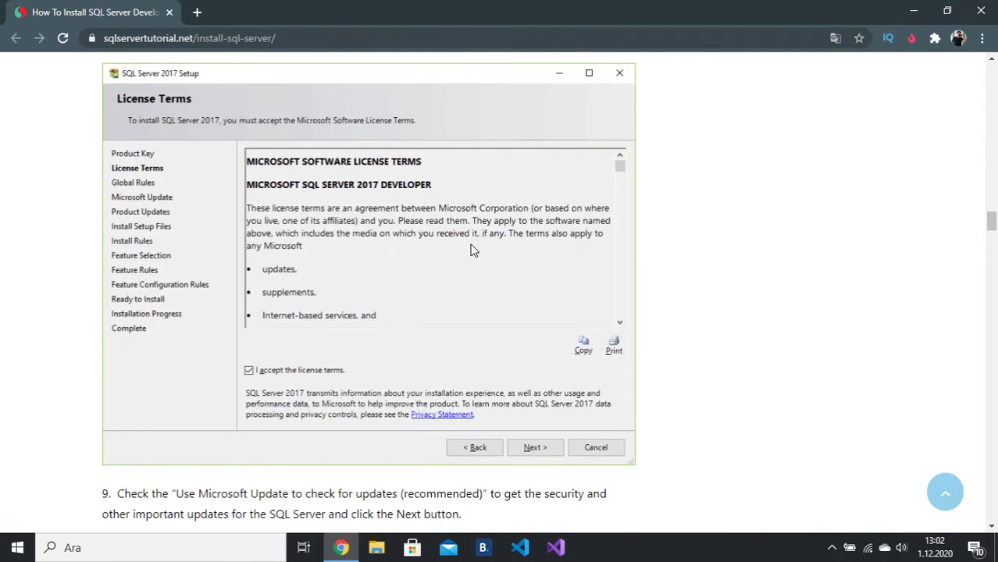
scroll(450, 260, down, 2)
scroll(398, 263, up, 1)
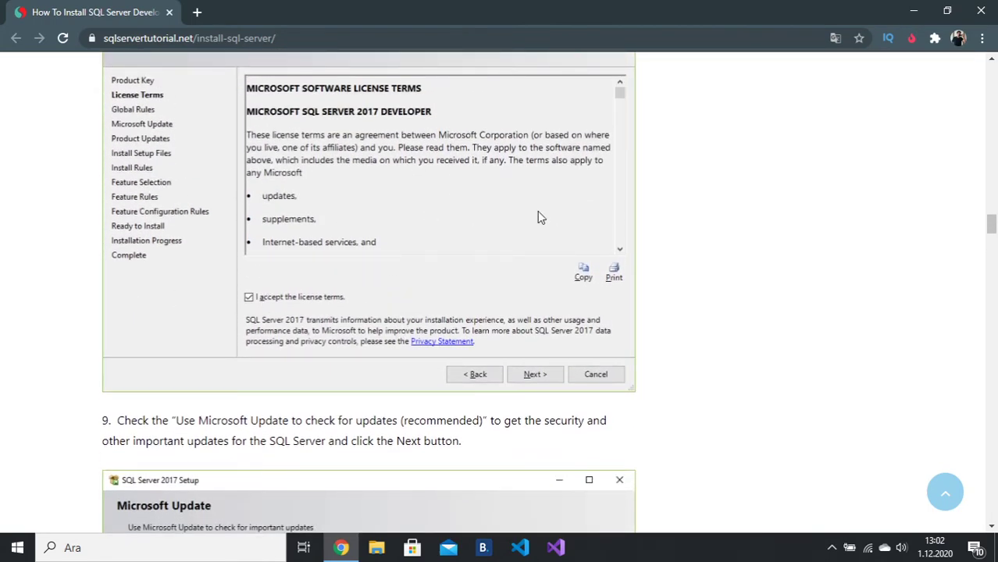
scroll(515, 293, down, 2)
scroll(510, 305, down, 3)
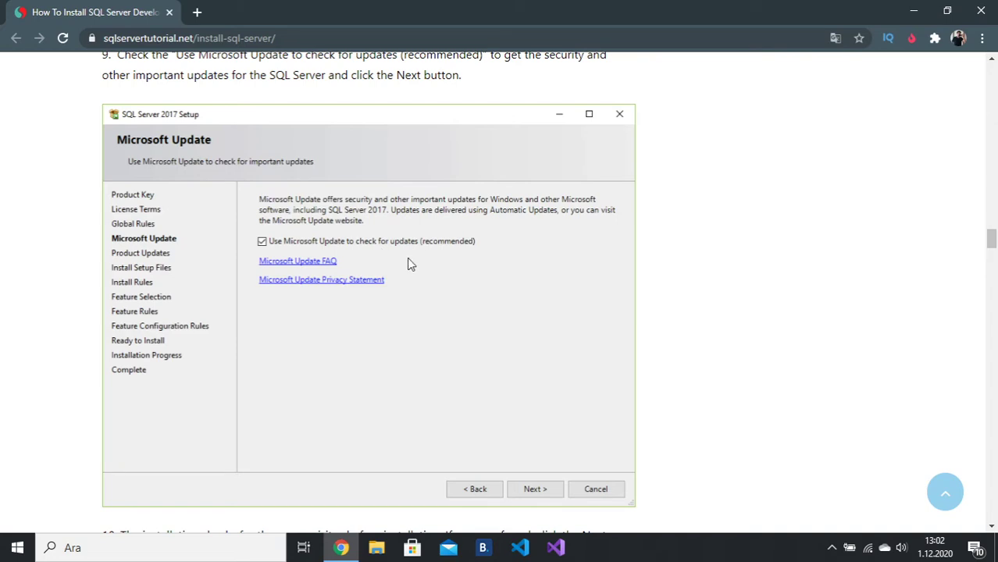
Scroll past the Install Rules results to step 11's Feature Selection with Database Engine Services
scroll(416, 259, down, 1)
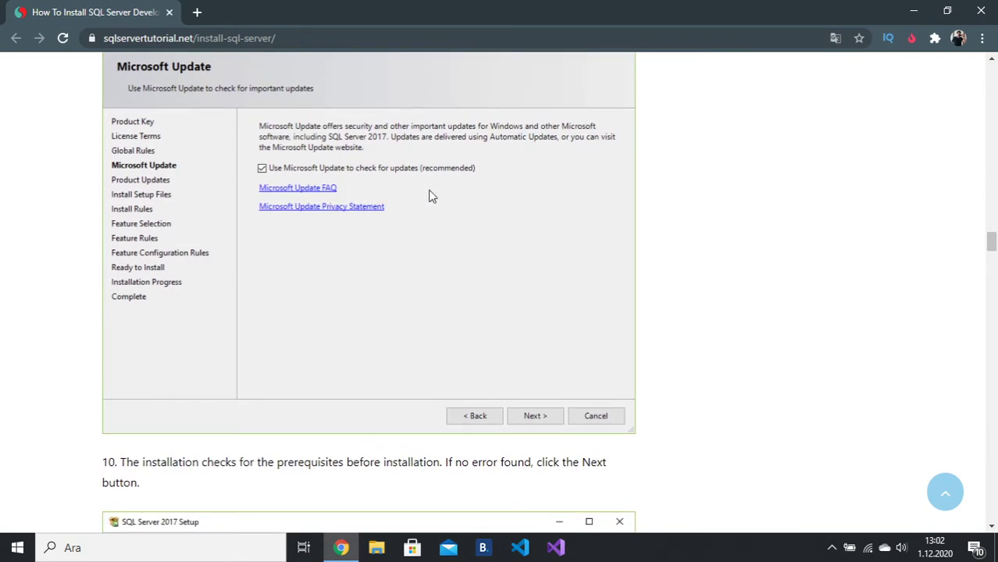
scroll(499, 238, down, 3)
scroll(498, 235, down, 2)
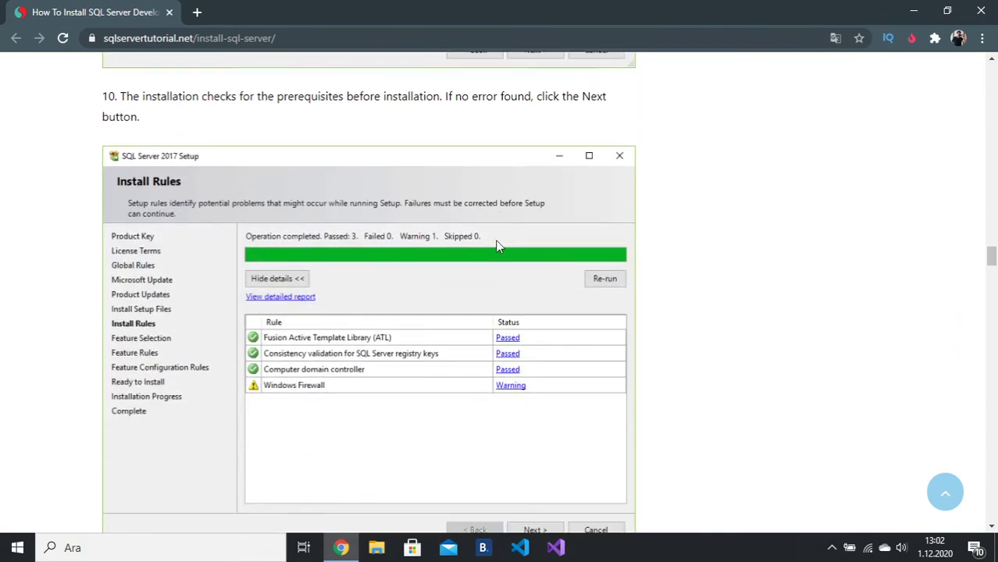
scroll(495, 242, up, 2)
scroll(530, 241, down, 2)
scroll(338, 324, down, 1)
scroll(466, 289, down, 2)
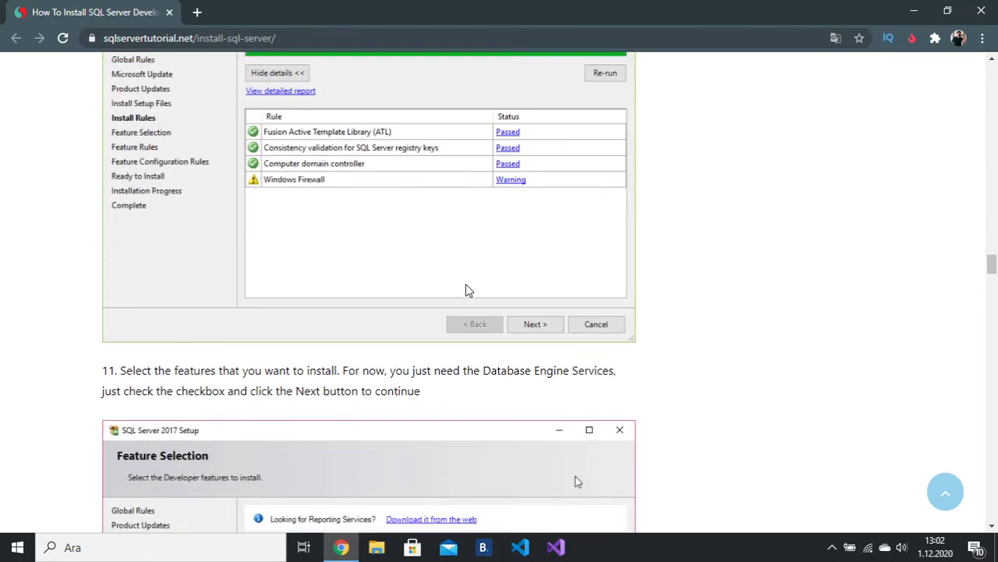
scroll(438, 250, up, 4)
scroll(407, 200, down, 2)
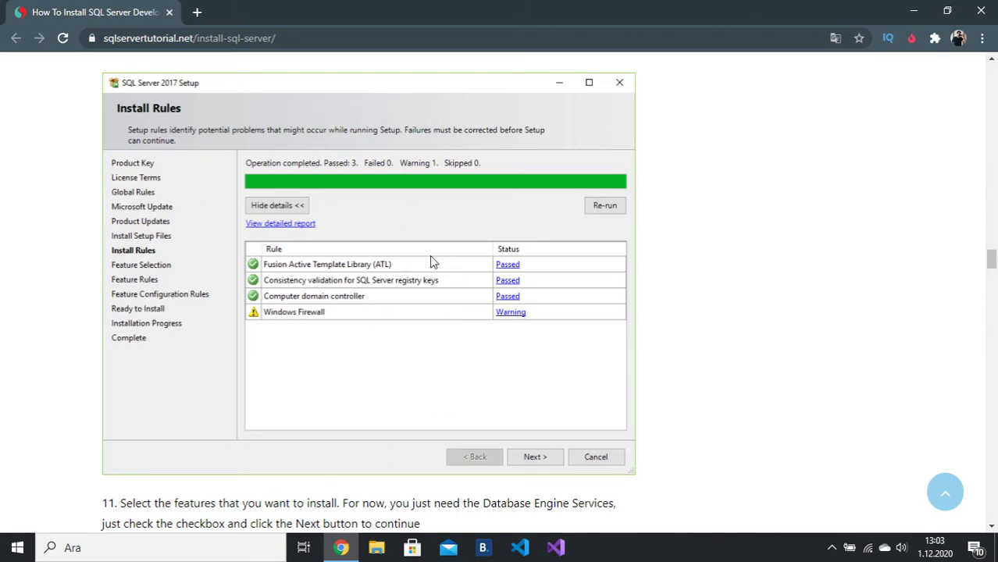
scroll(393, 238, down, 1)
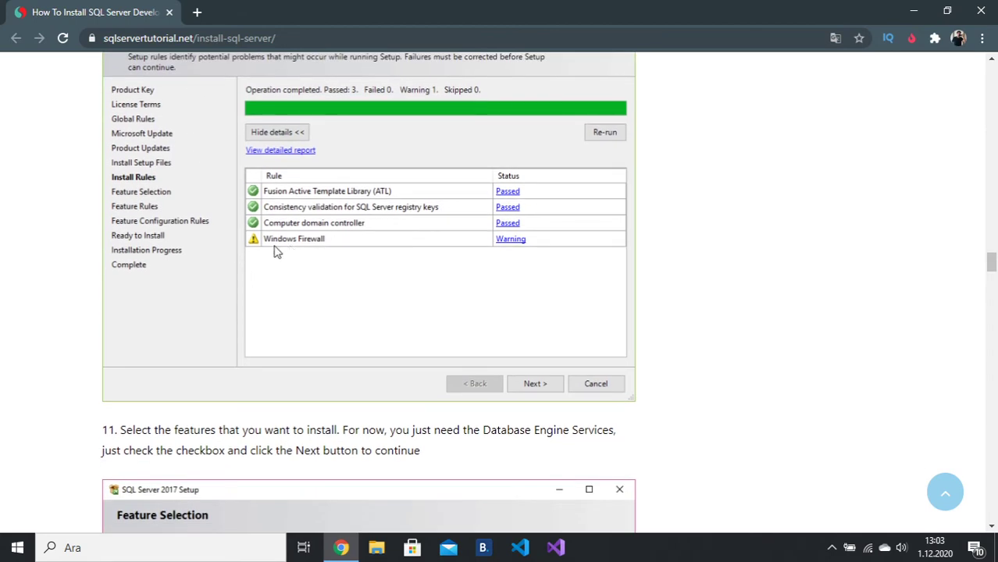
scroll(367, 268, down, 1)
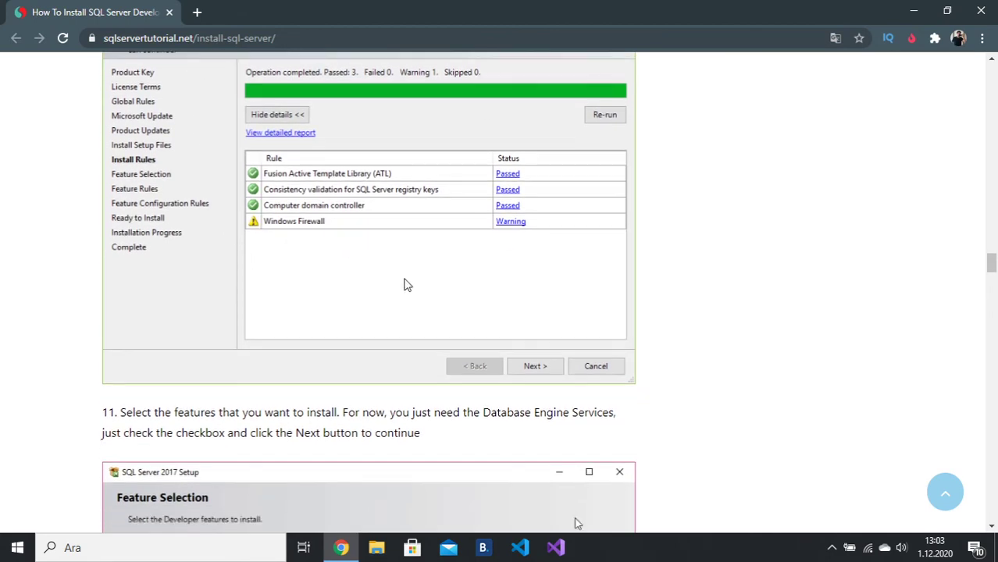
scroll(314, 250, down, 2)
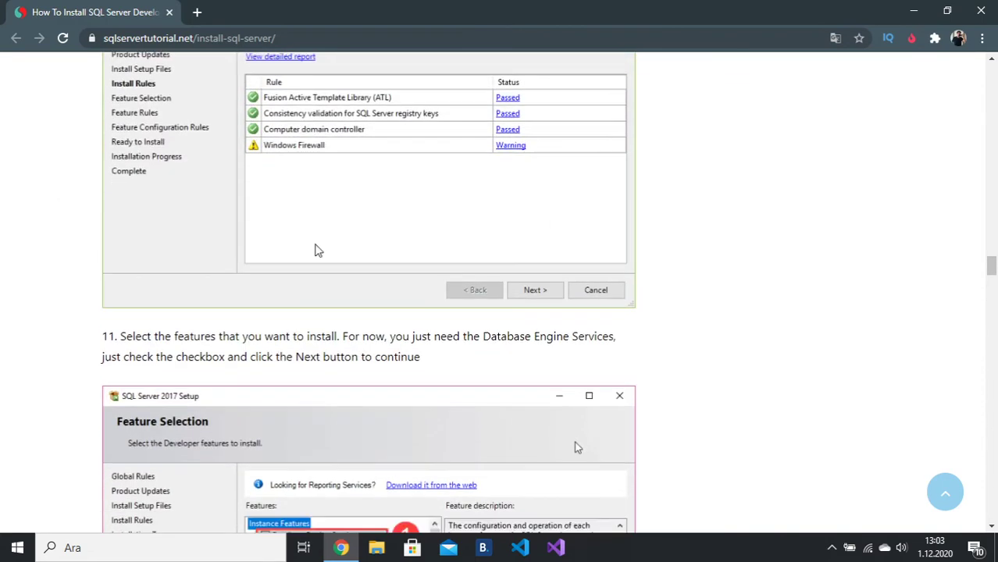
scroll(350, 269, down, 2)
Scroll to step 12's Instance Configuration screenshot showing the default instance MSSQLSERVER
scroll(341, 289, up, 1)
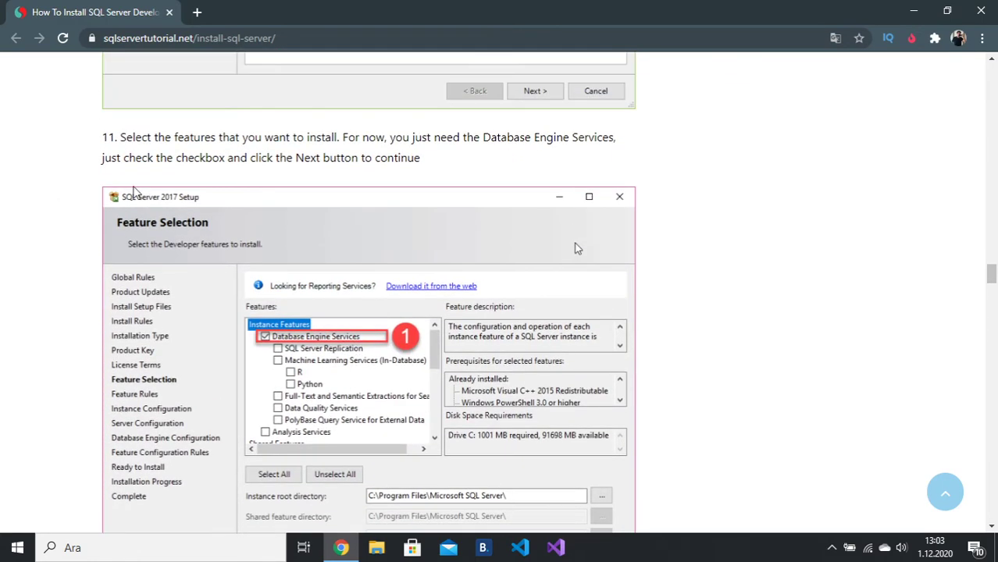
scroll(318, 223, down, 2)
scroll(289, 256, up, 1)
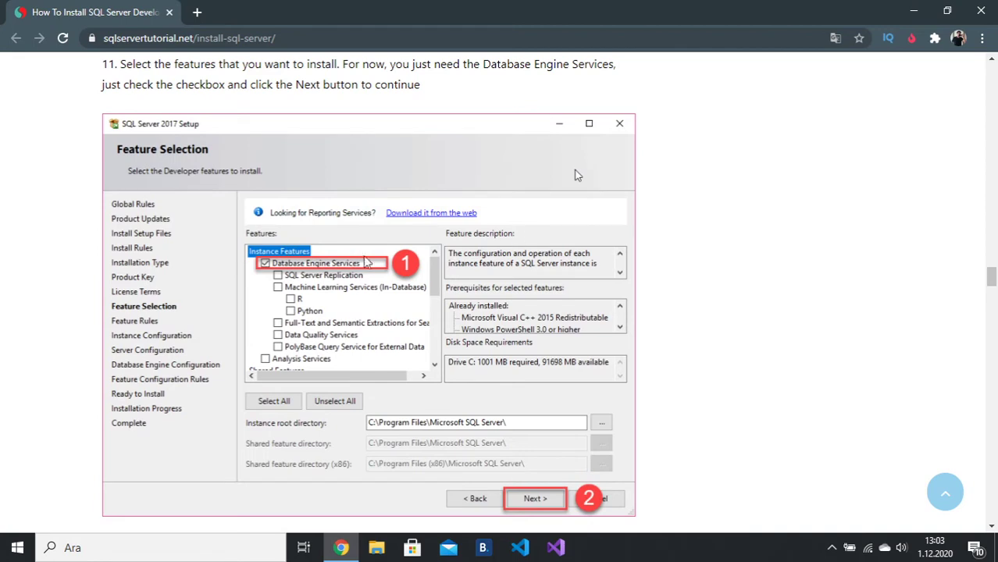
scroll(367, 262, down, 1)
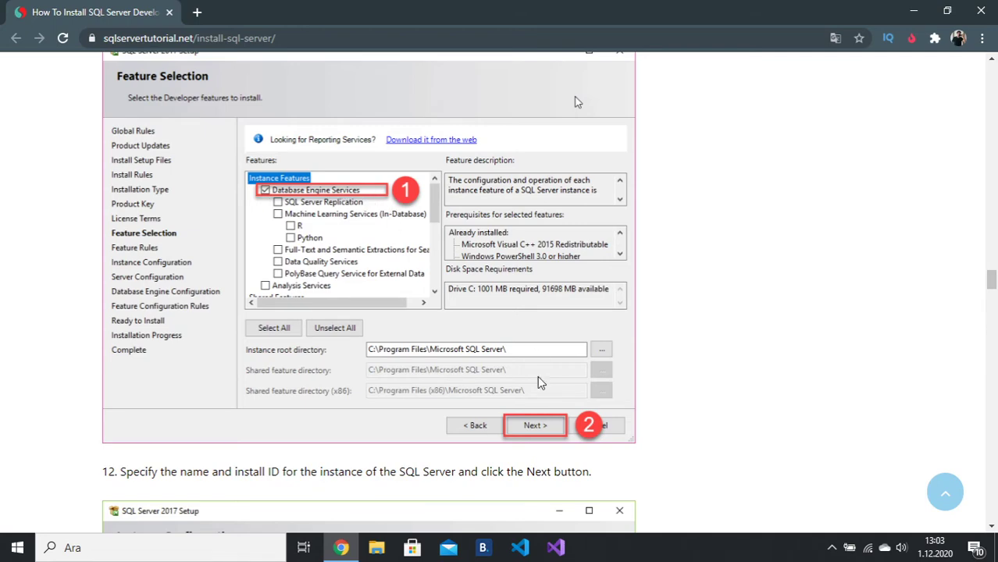
scroll(562, 344, down, 1)
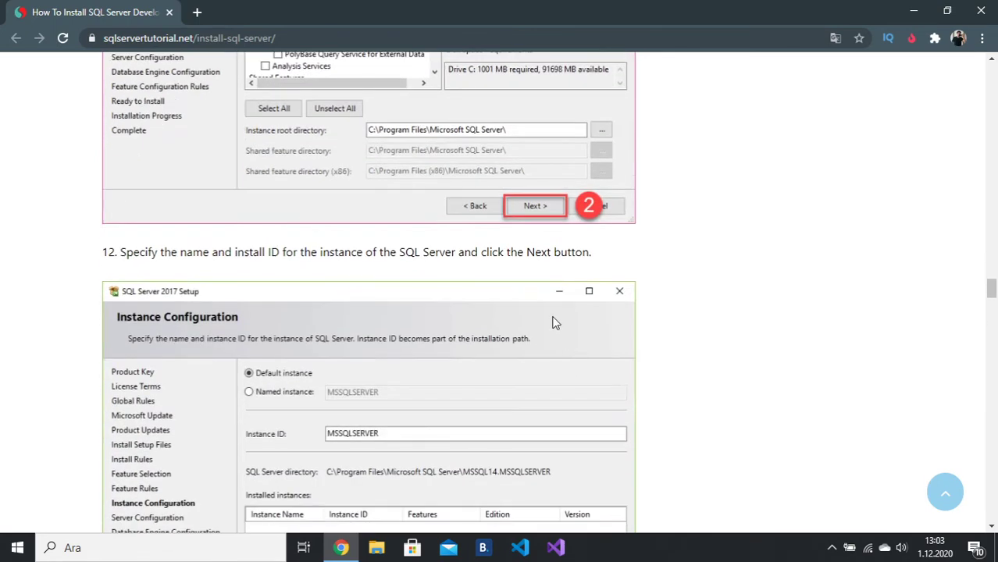
scroll(508, 296, up, 1)
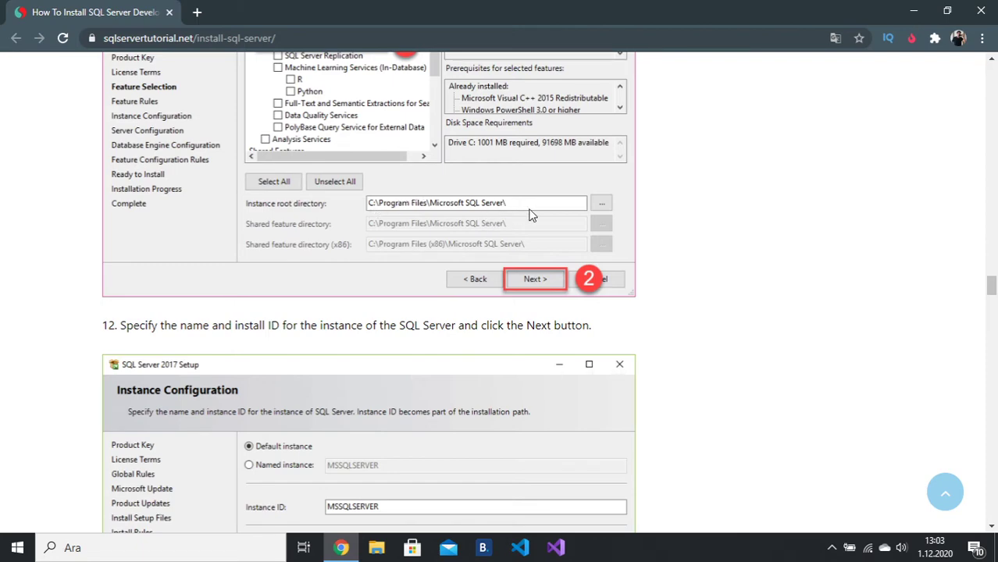
scroll(486, 204, down, 1)
scroll(486, 203, down, 1)
scroll(441, 221, down, 2)
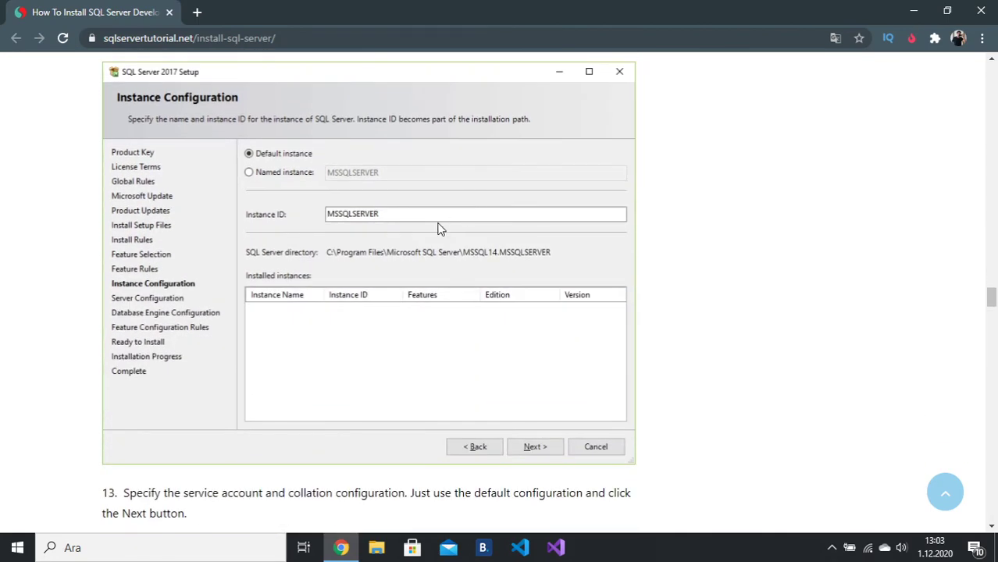
scroll(441, 227, up, 1)
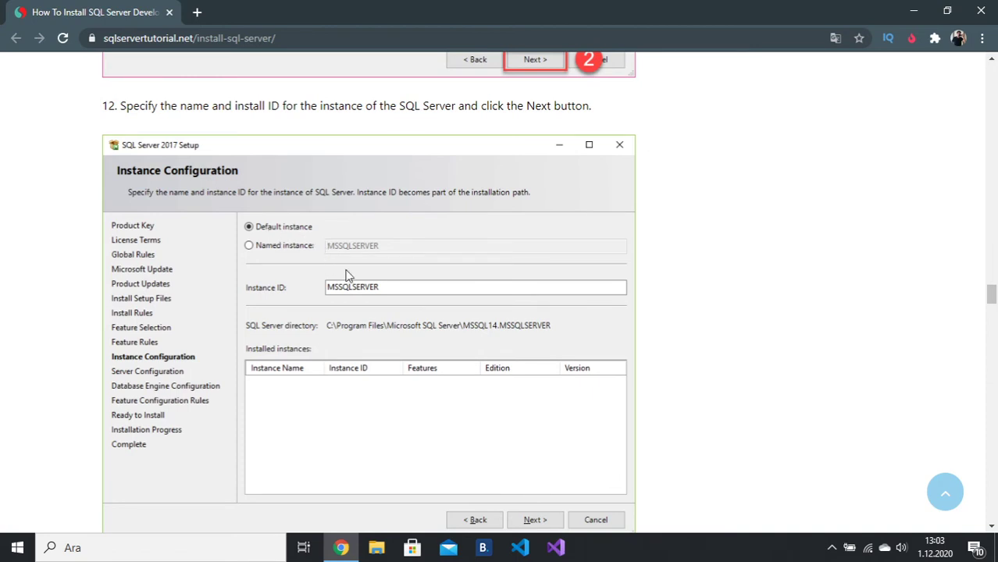
scroll(352, 272, down, 1)
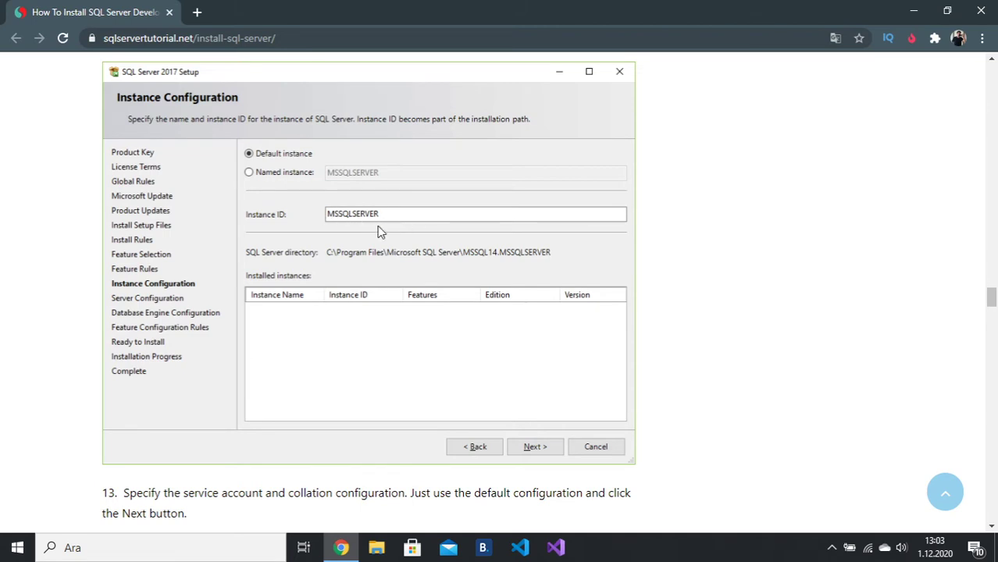
Scroll to step 13's Server Configuration screenshot, briefly selecting the page's web address
scroll(379, 232, down, 3)
scroll(377, 230, down, 1)
scroll(376, 226, down, 1)
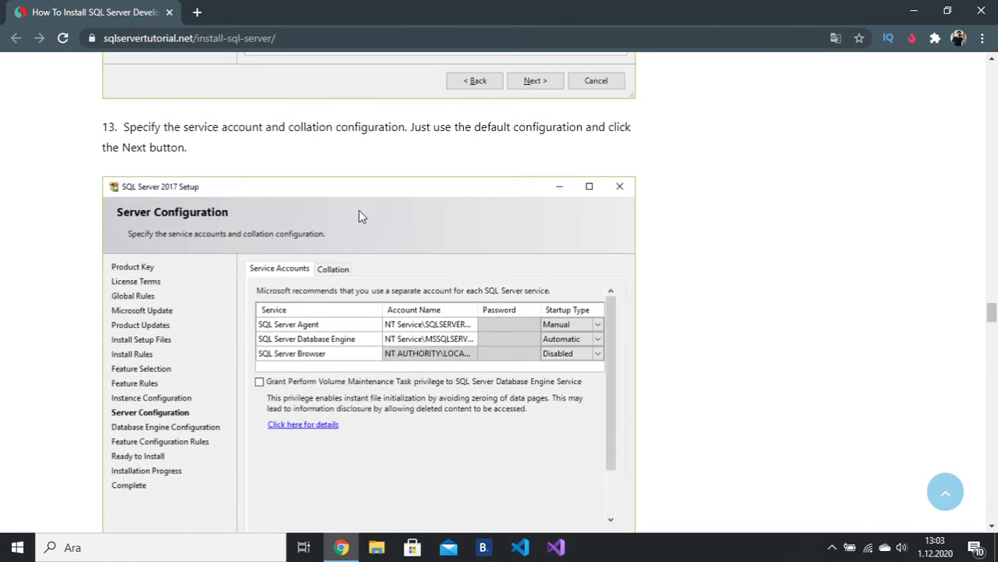
scroll(358, 214, down, 1)
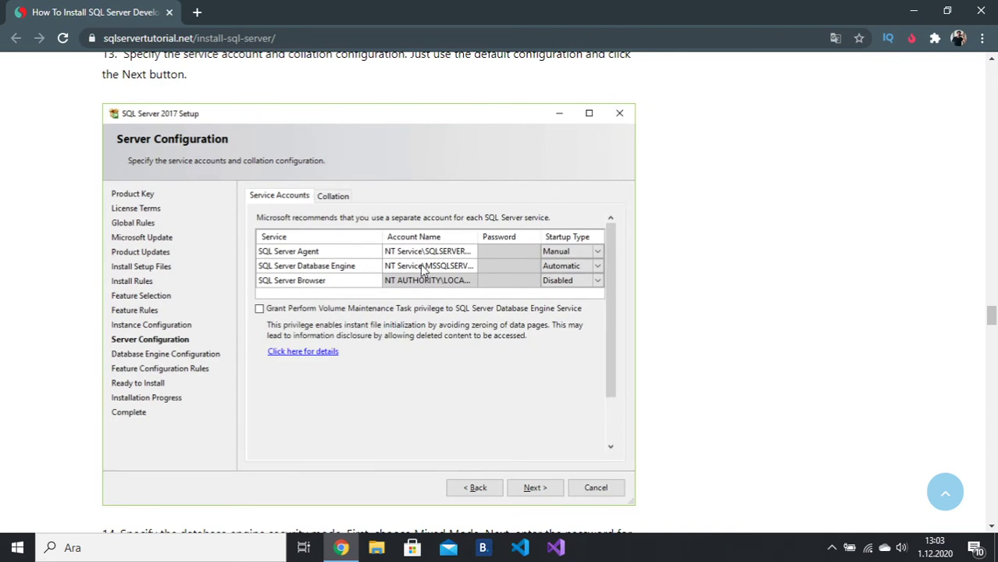
scroll(470, 256, down, 2)
scroll(471, 256, up, 2)
click(189, 38)
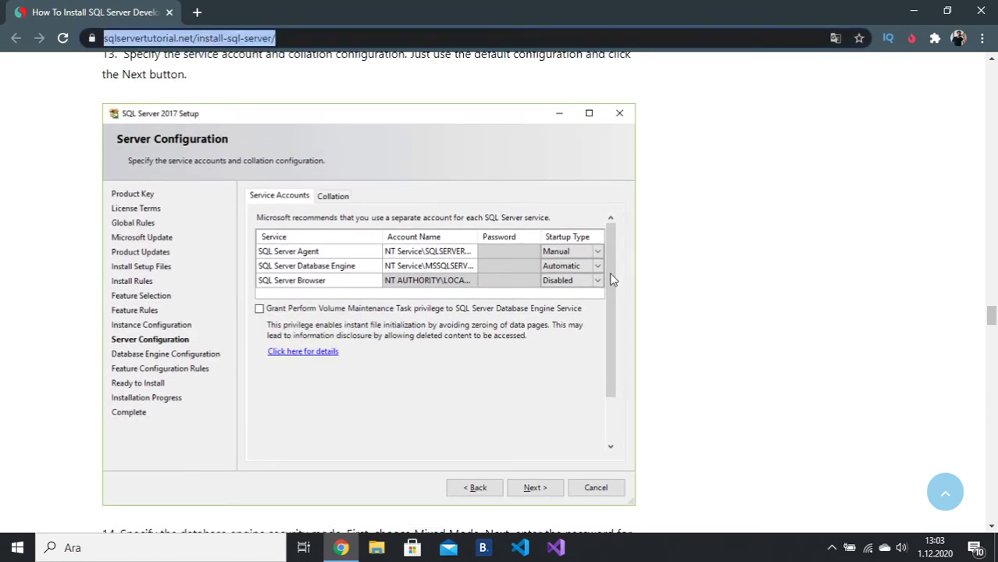
click(627, 258)
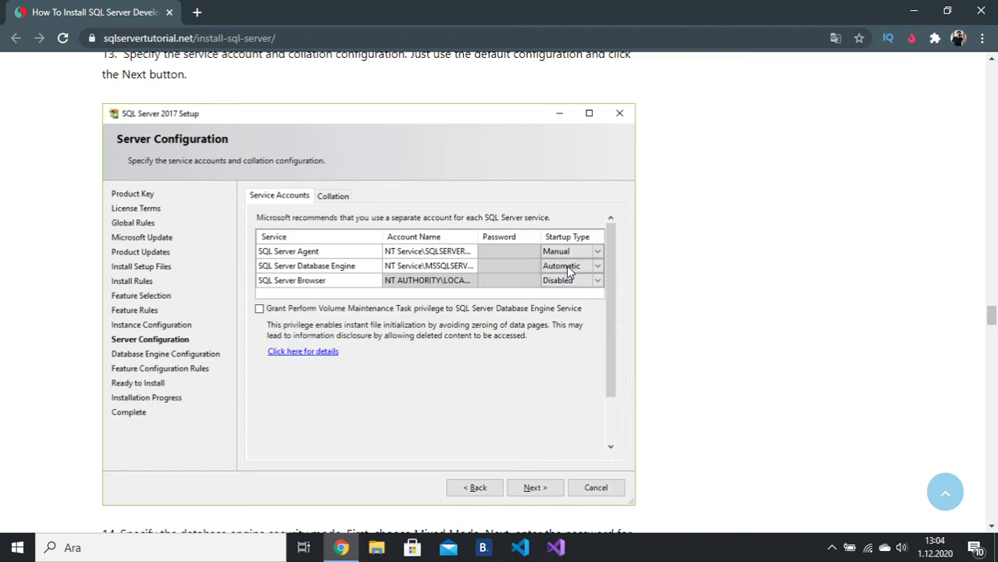
Scroll to step 14's Database Engine Configuration screenshot with Mixed Mode authentication
scroll(566, 265, down, 1)
scroll(531, 258, down, 3)
scroll(496, 253, down, 1)
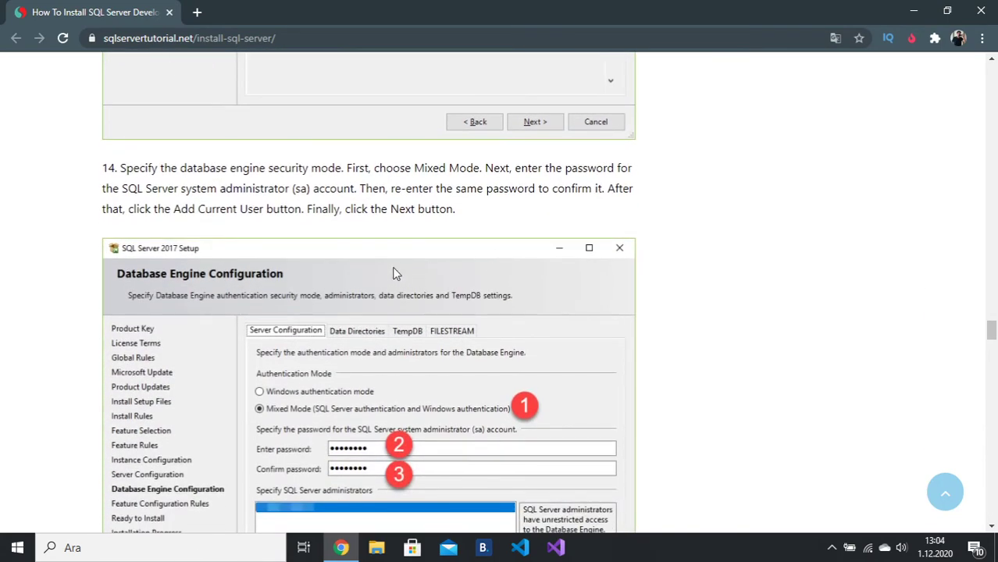
scroll(375, 233, down, 1)
scroll(461, 336, down, 2)
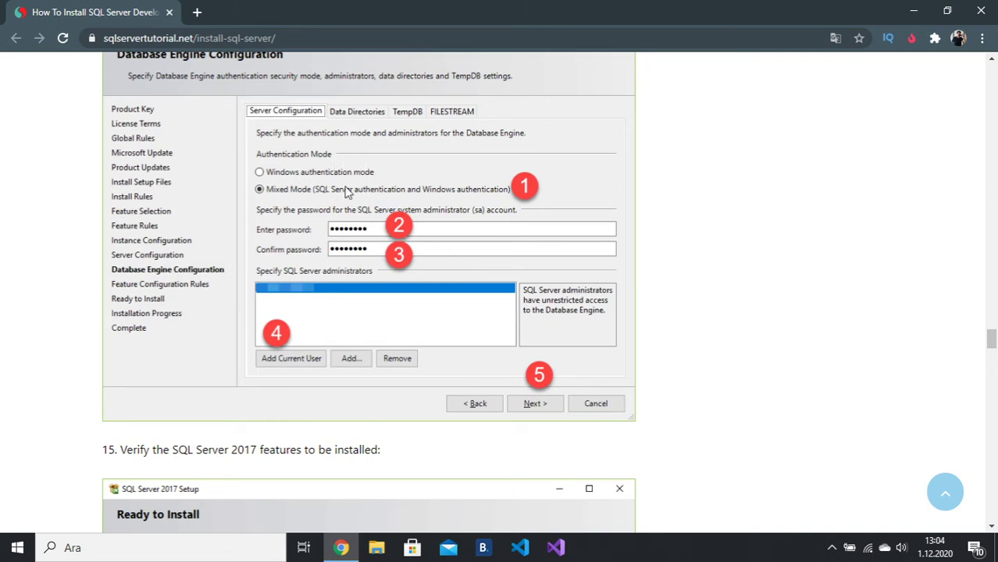
Scroll past the remaining setup steps to the installation's congratulation message
scroll(457, 223, down, 1)
scroll(459, 223, down, 2)
scroll(459, 223, down, 2)
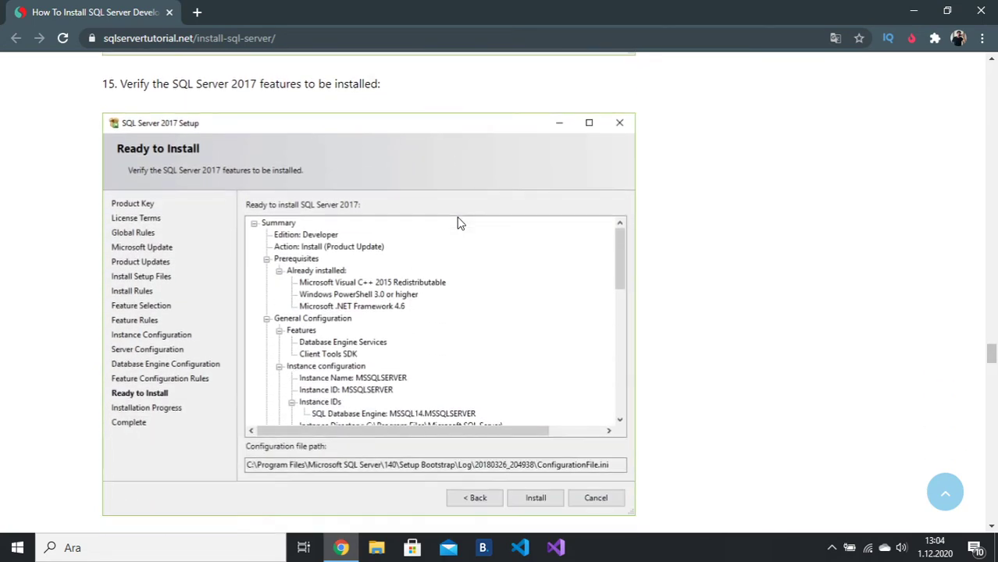
scroll(457, 222, down, 1)
scroll(457, 222, down, 1)
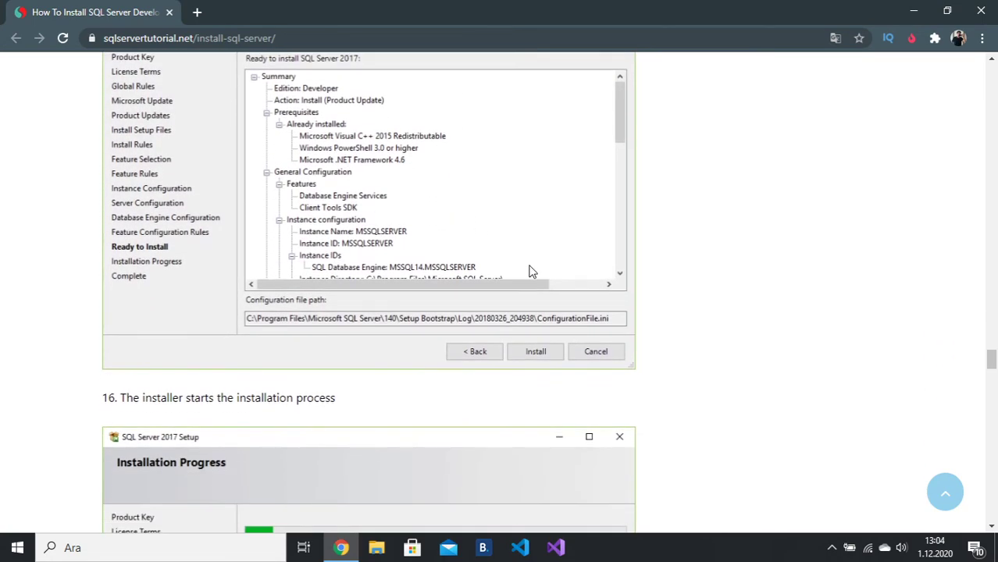
scroll(461, 220, up, 1)
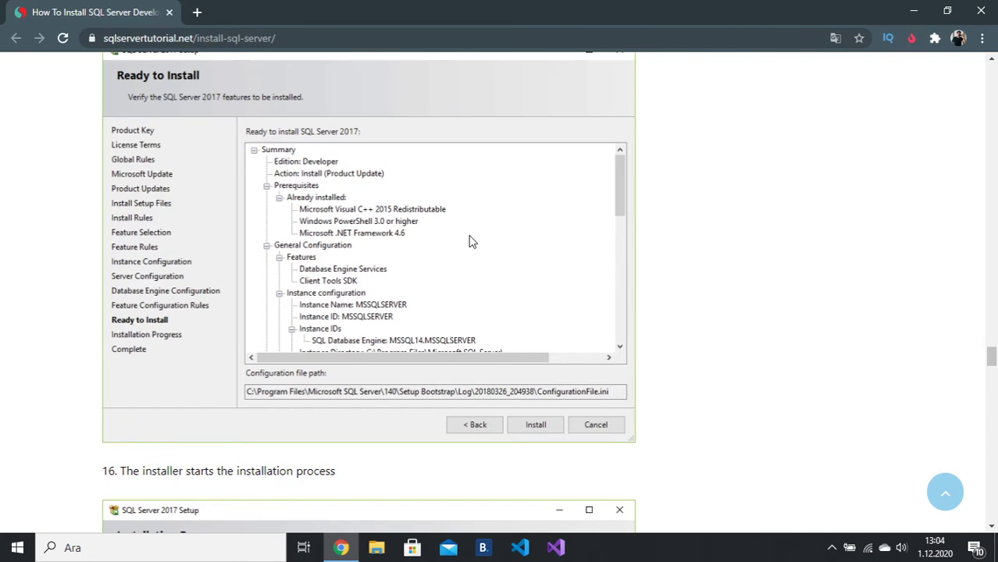
scroll(532, 318, down, 1)
scroll(533, 356, down, 2)
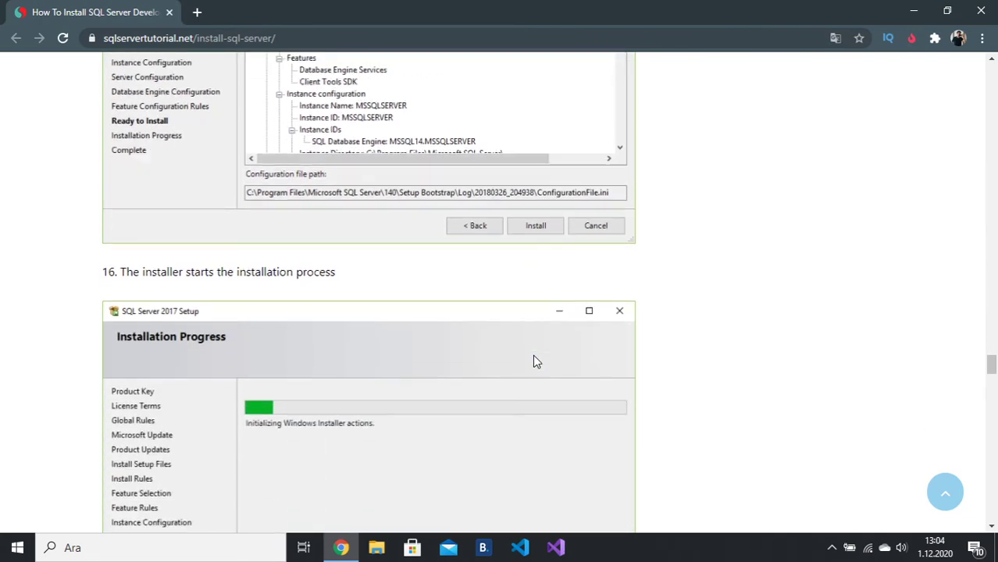
scroll(468, 327, down, 2)
scroll(474, 283, down, 1)
scroll(474, 283, down, 3)
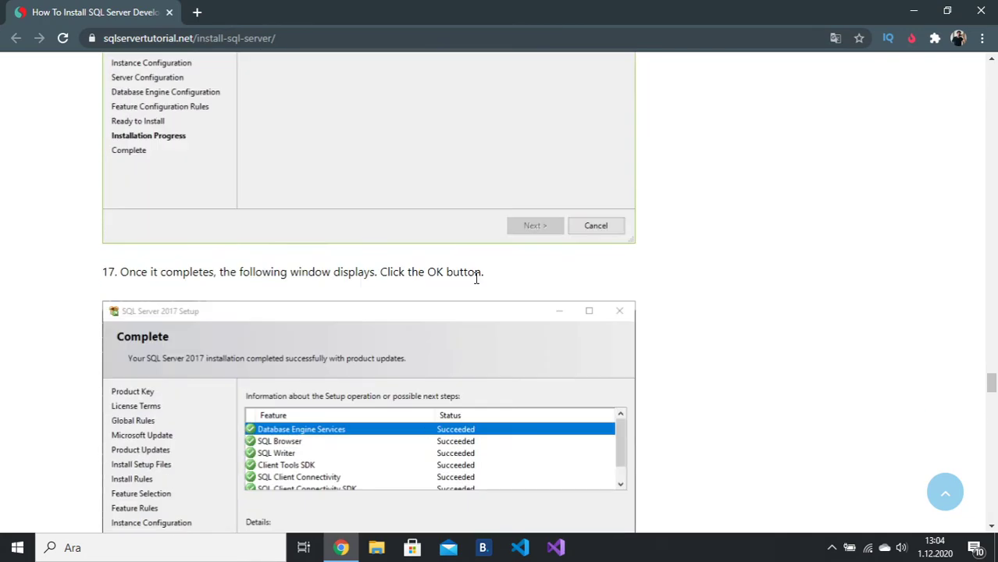
scroll(477, 276, down, 2)
scroll(349, 249, down, 1)
scroll(344, 226, down, 1)
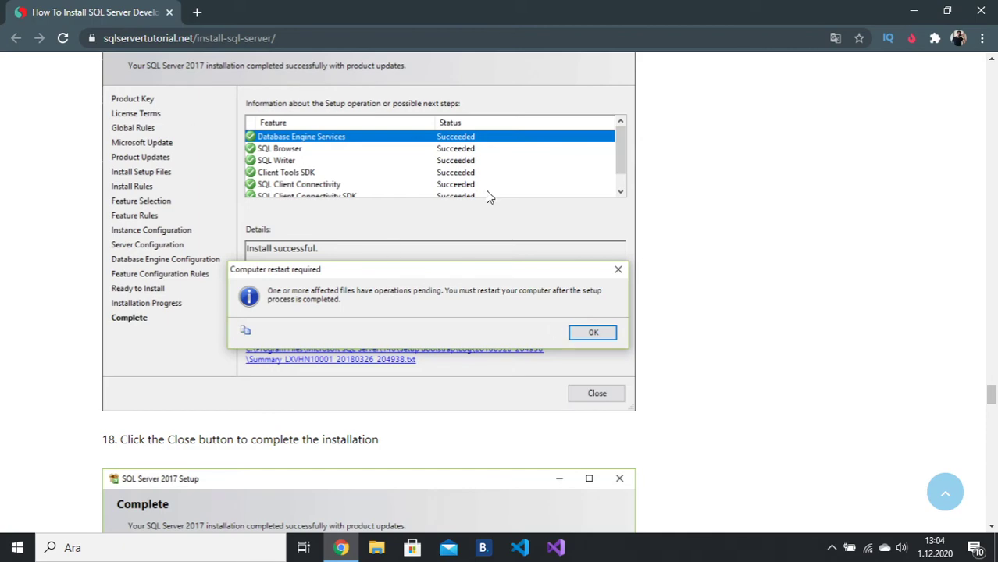
Continue to the 'Install Microsoft SQL Server Management Studio' heading
scroll(522, 274, down, 2)
scroll(521, 274, down, 2)
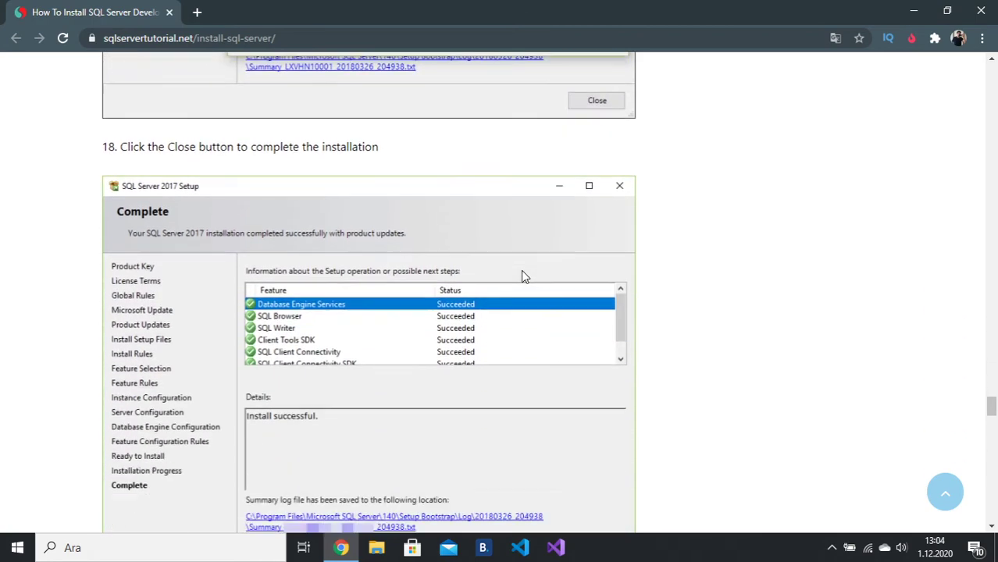
scroll(521, 274, down, 3)
scroll(620, 215, down, 2)
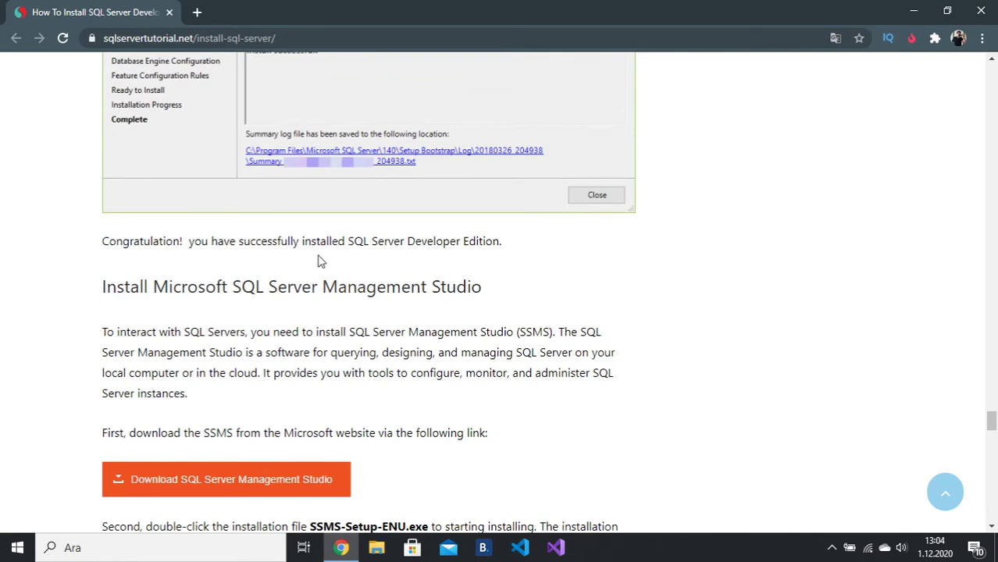
scroll(324, 258, down, 2)
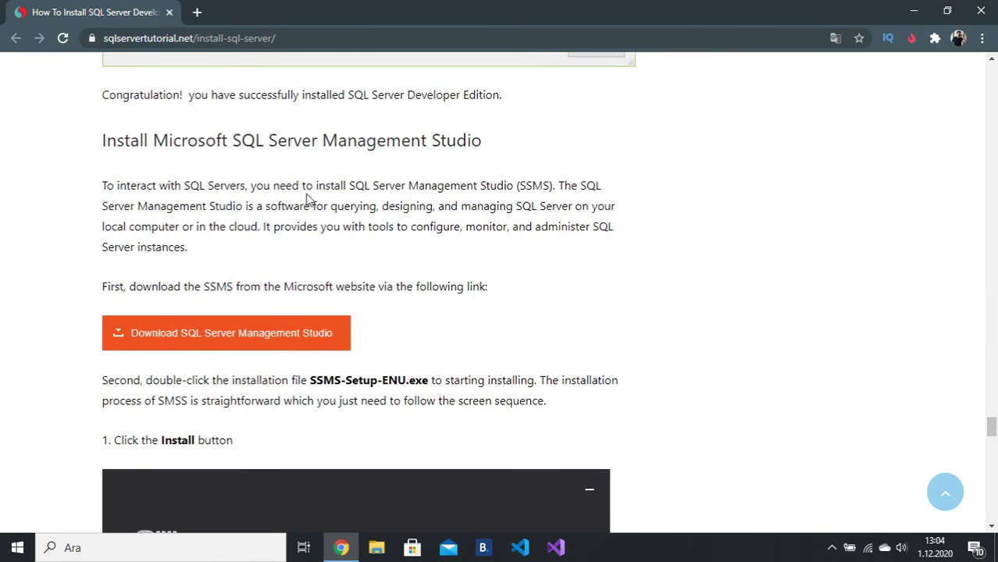
scroll(316, 164, down, 2)
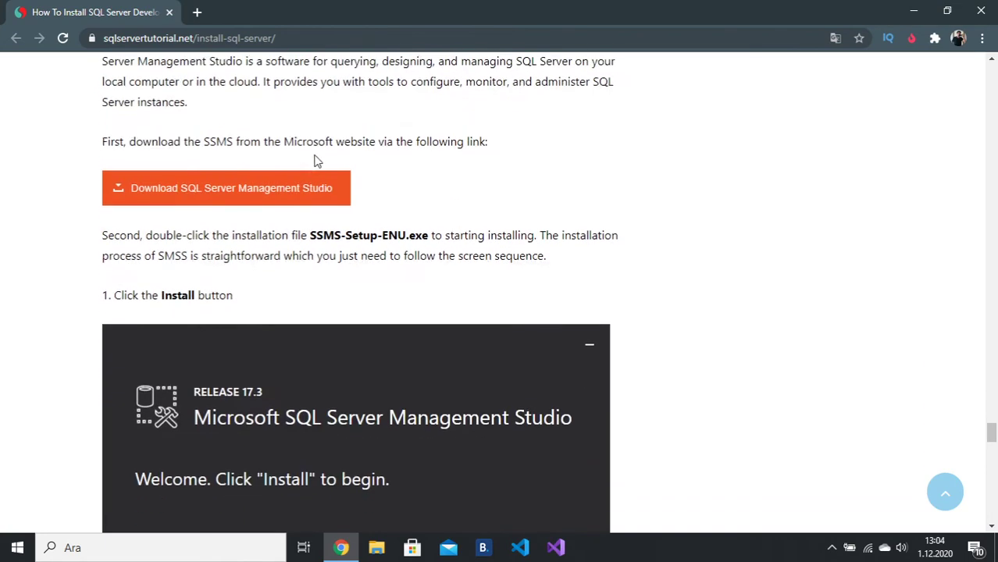
scroll(308, 248, down, 1)
scroll(309, 248, up, 2)
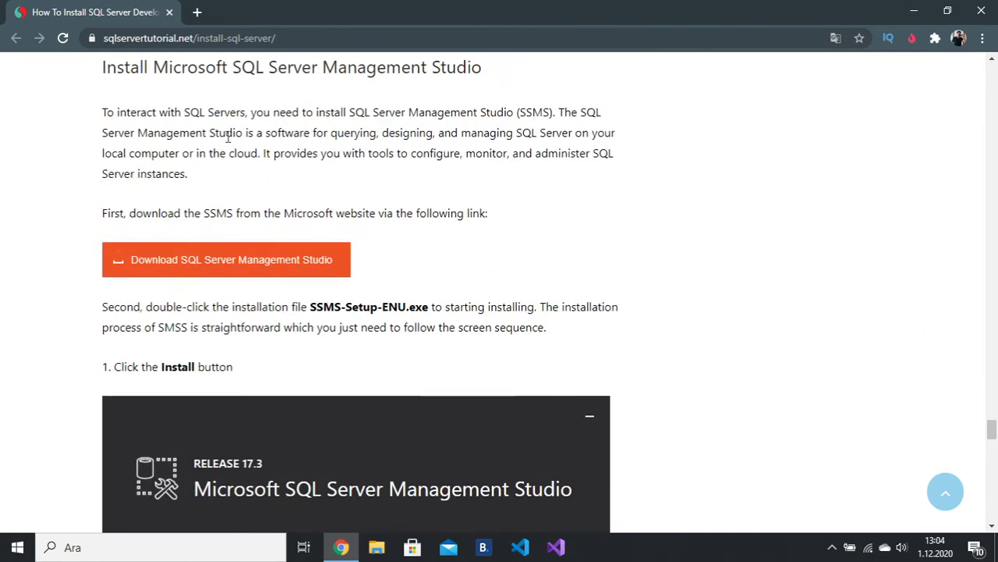
drag(268, 67, 493, 122)
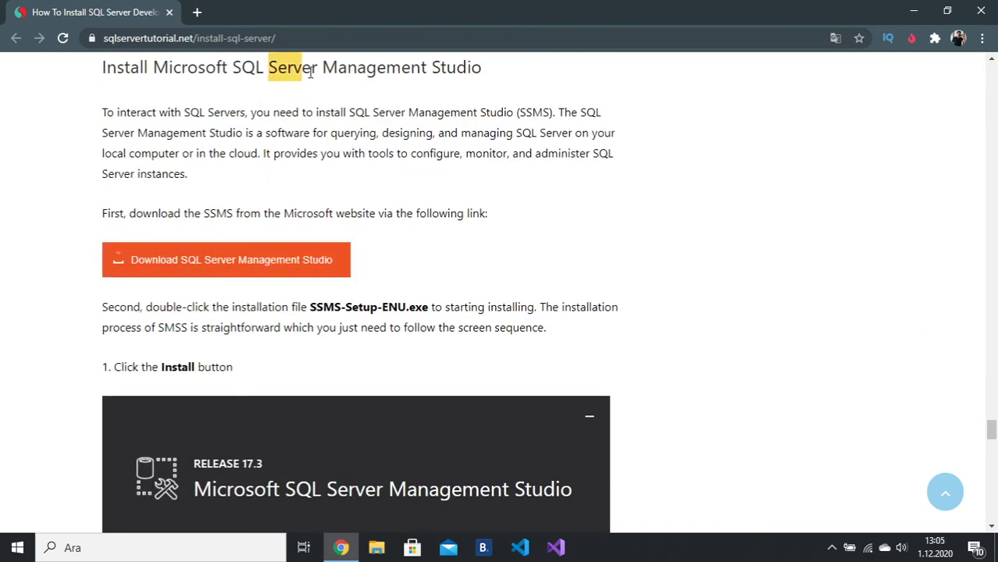
drag(169, 110, 232, 114)
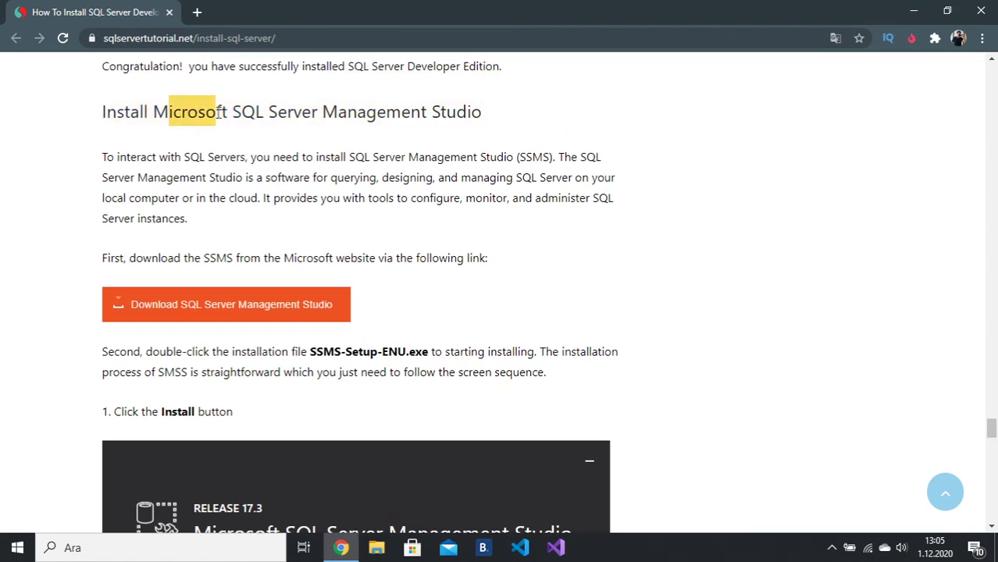
scroll(378, 158, down, 2)
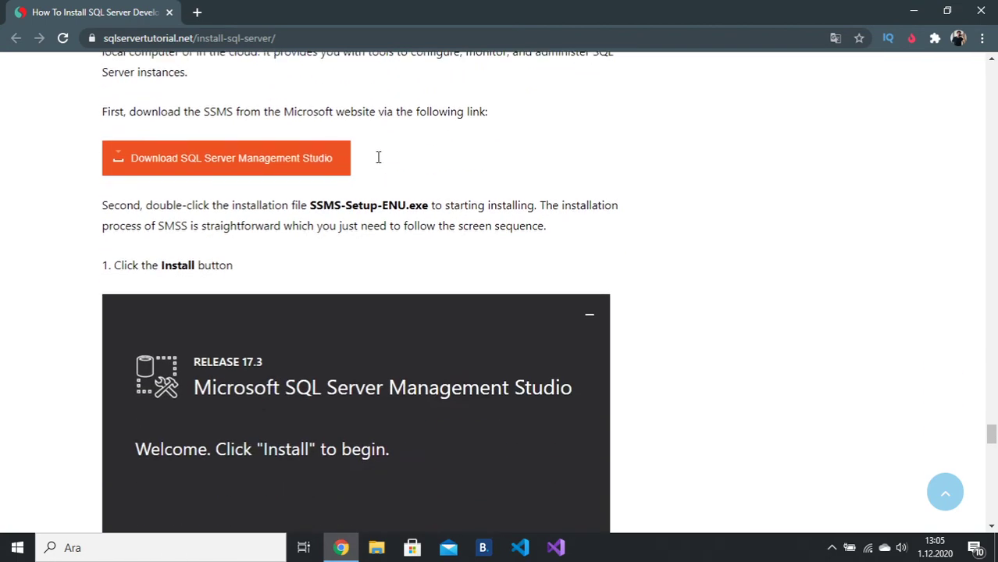
scroll(351, 367, up, 1)
right_click(245, 236)
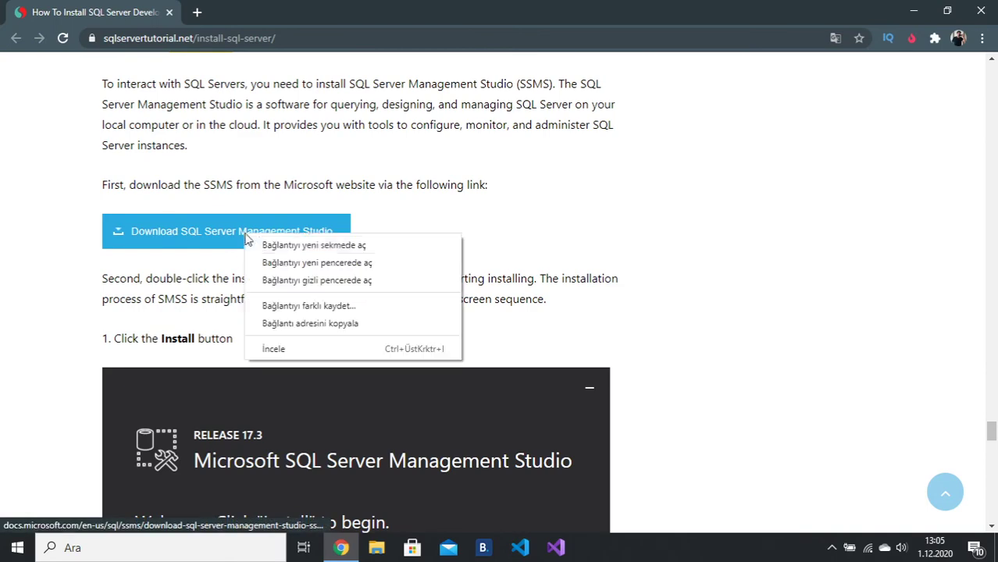
click(264, 246)
click(257, 12)
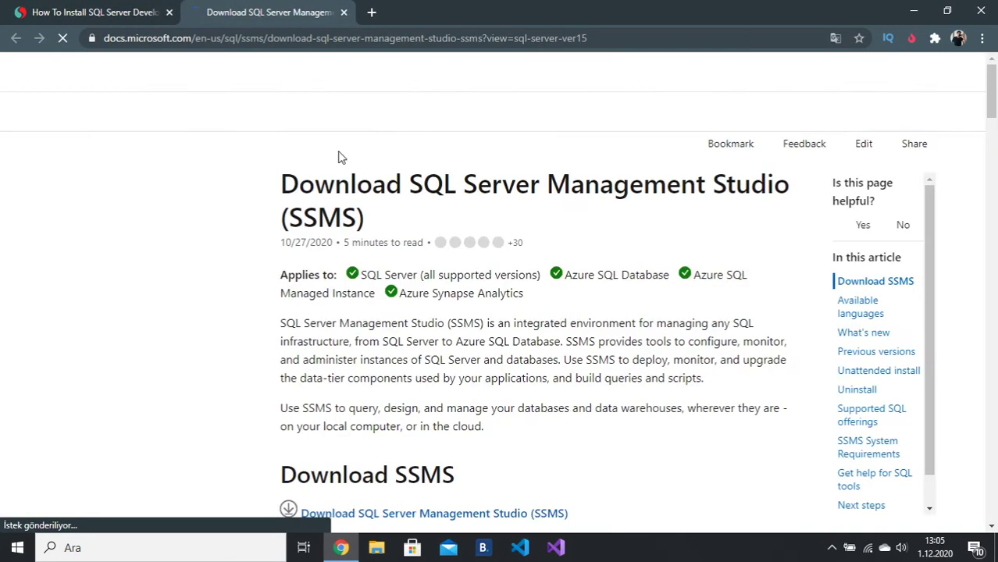
scroll(433, 187, down, 3)
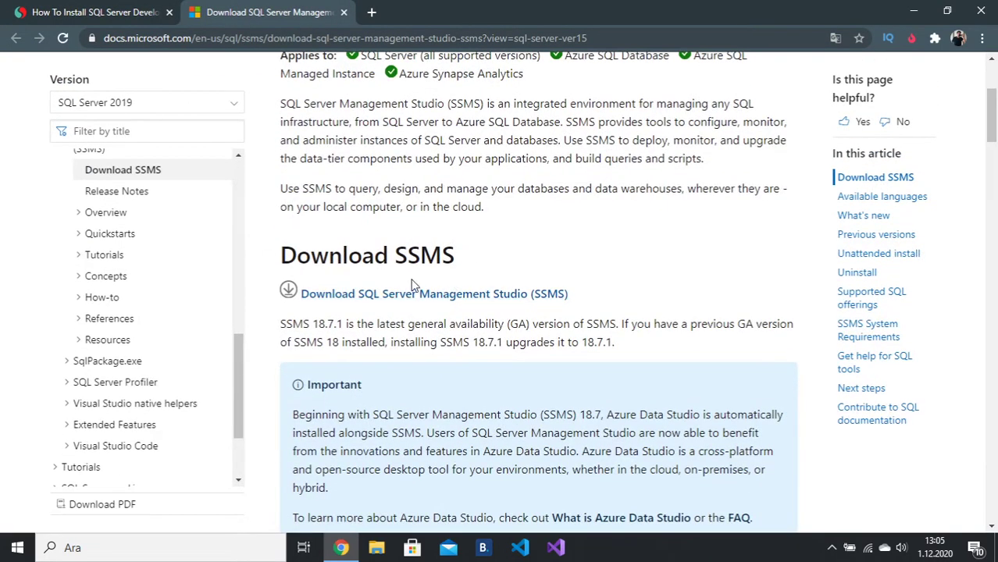
click(343, 12)
Scroll through the SSMS installer screenshots and back up to step 1's welcome screen
scroll(487, 211, down, 4)
scroll(406, 222, up, 1)
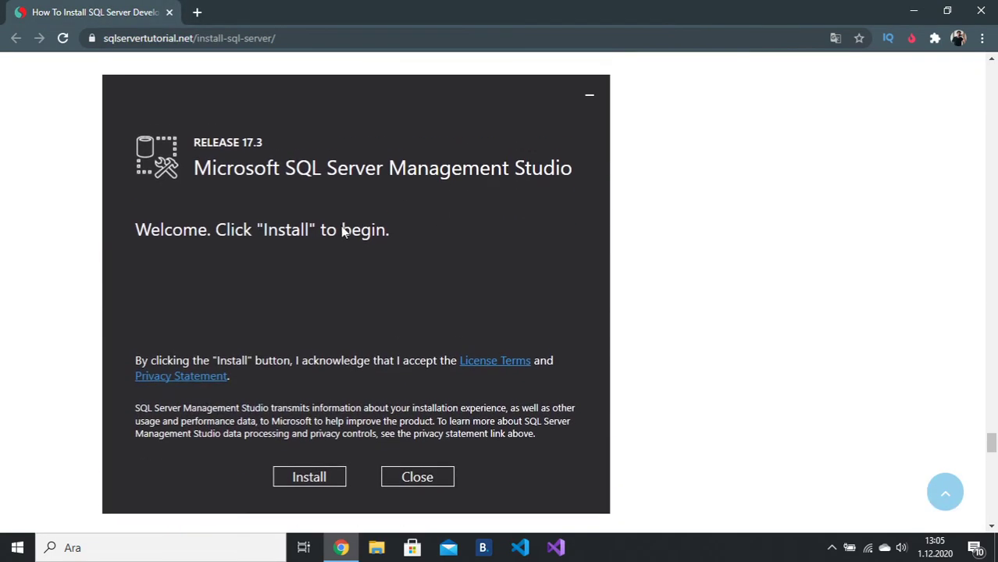
scroll(418, 162, down, 2)
scroll(499, 195, up, 2)
scroll(363, 353, down, 3)
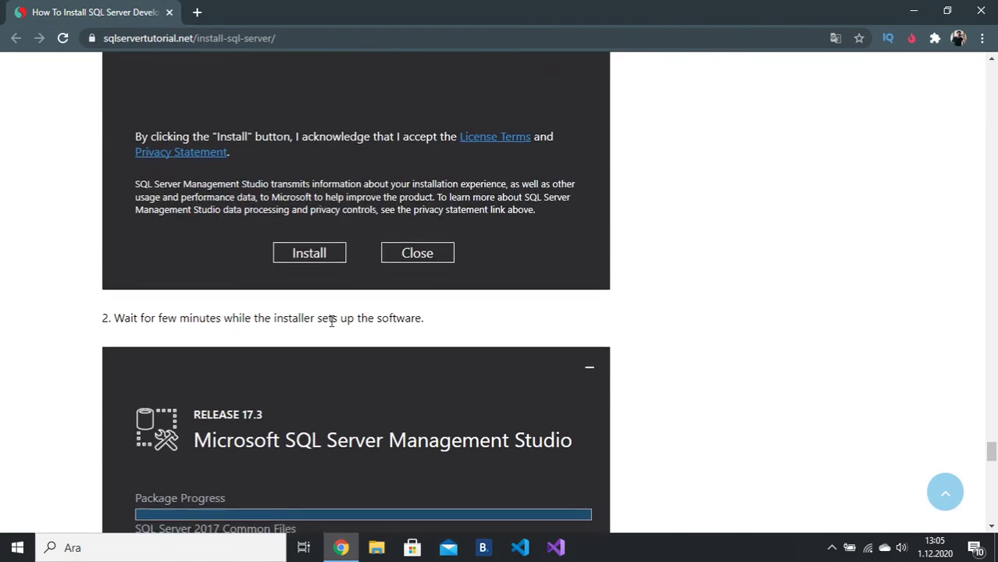
scroll(330, 318, down, 3)
scroll(334, 307, down, 4)
scroll(349, 263, down, 3)
scroll(362, 226, down, 1)
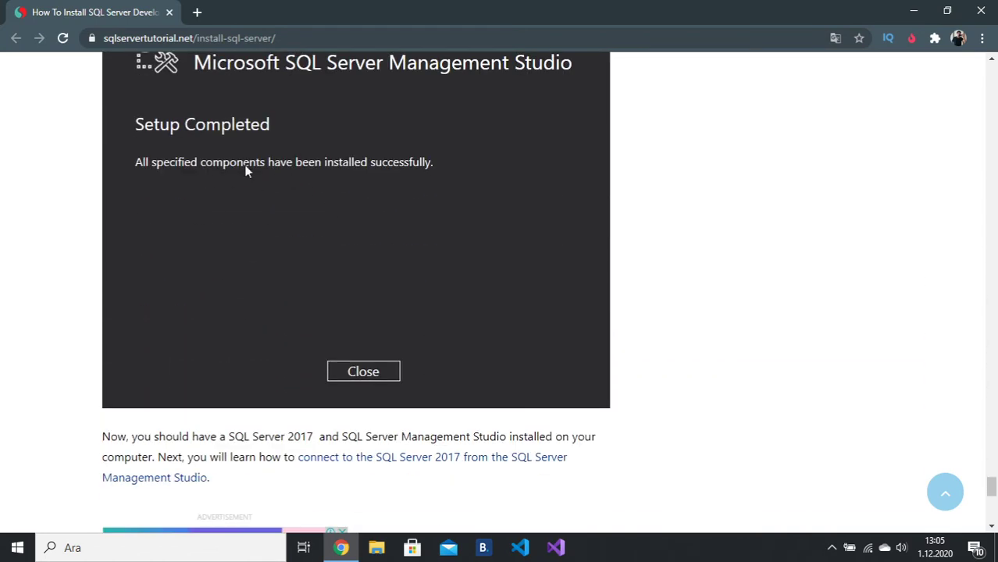
scroll(340, 312, down, 2)
scroll(311, 263, up, 2)
scroll(414, 161, up, 1)
scroll(394, 166, up, 3)
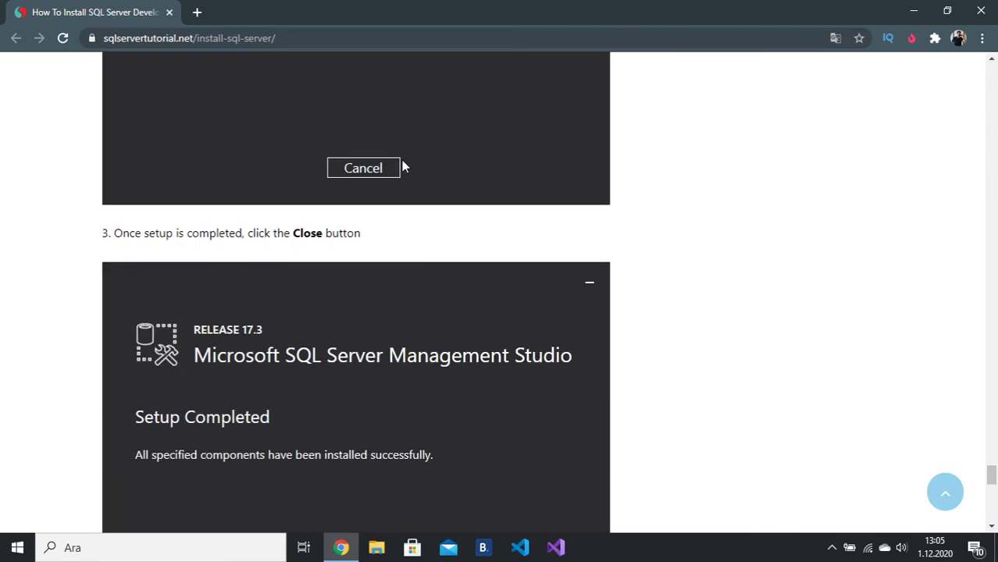
scroll(403, 165, up, 4)
scroll(414, 194, up, 5)
scroll(386, 191, up, 3)
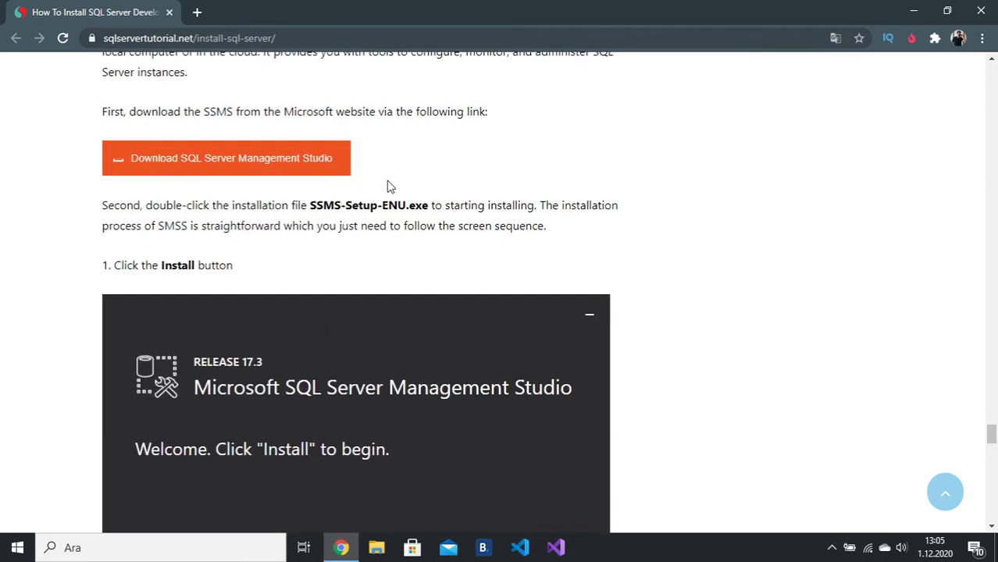
scroll(389, 189, up, 3)
Highlight the word 'Microsoft' in the SSMS heading, then open the Windows Start menu
click(189, 175)
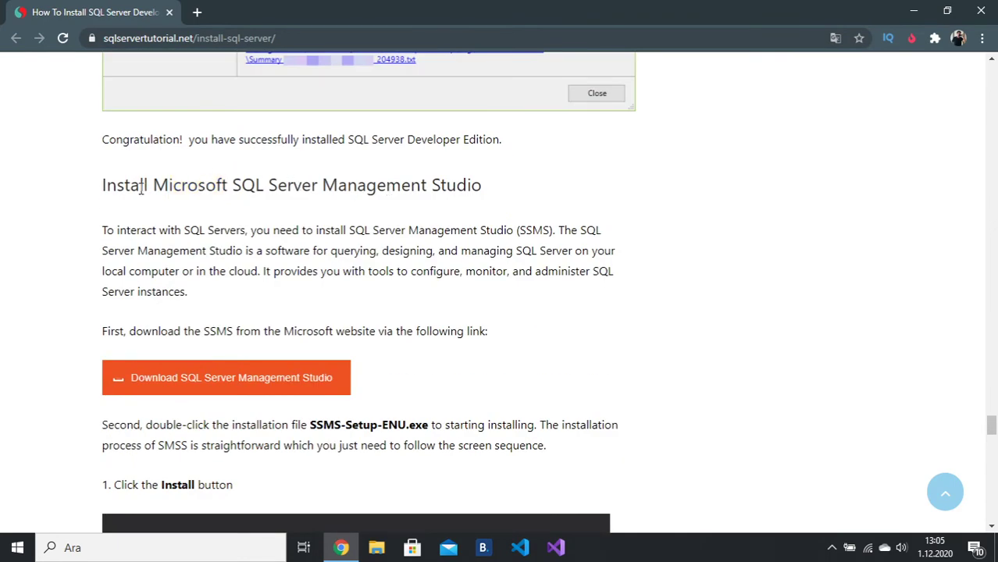
double_click(163, 184)
scroll(266, 226, down, 5)
scroll(258, 244, up, 3)
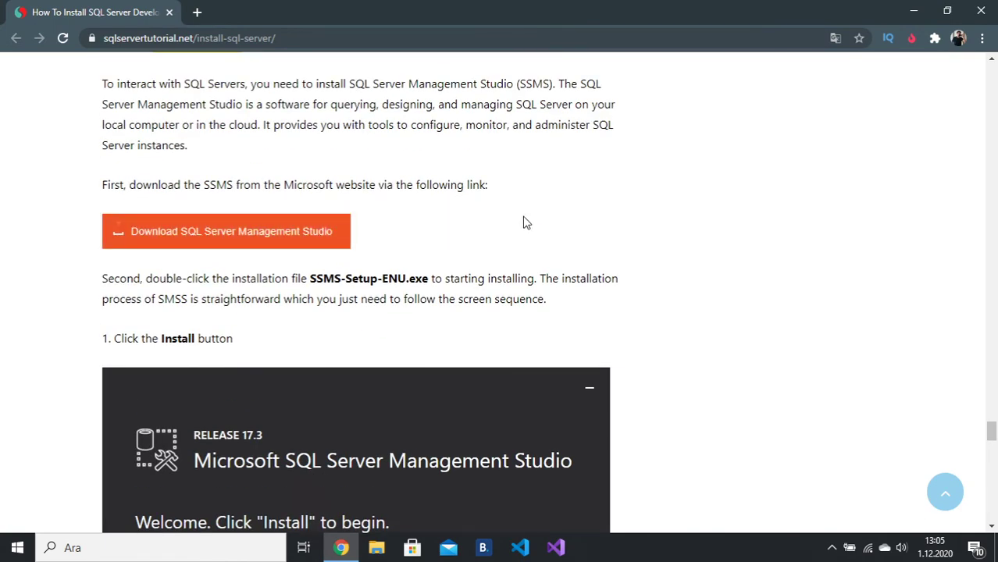
scroll(524, 223, down, 3)
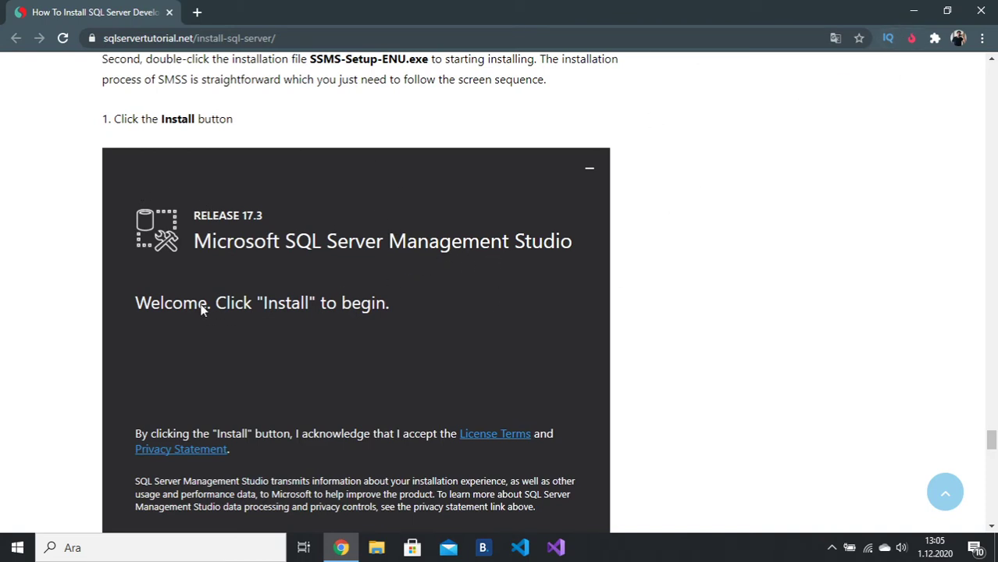
click(17, 547)
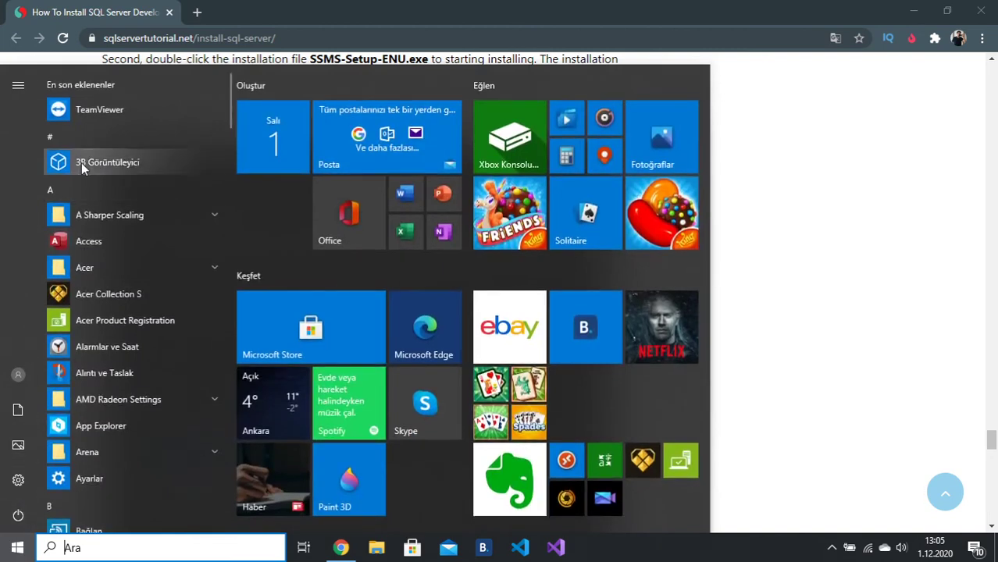
Launch SQL Server Management Studio from Microsoft SQL Server Tools 18 in the Start menu's M section
click(100, 133)
click(153, 296)
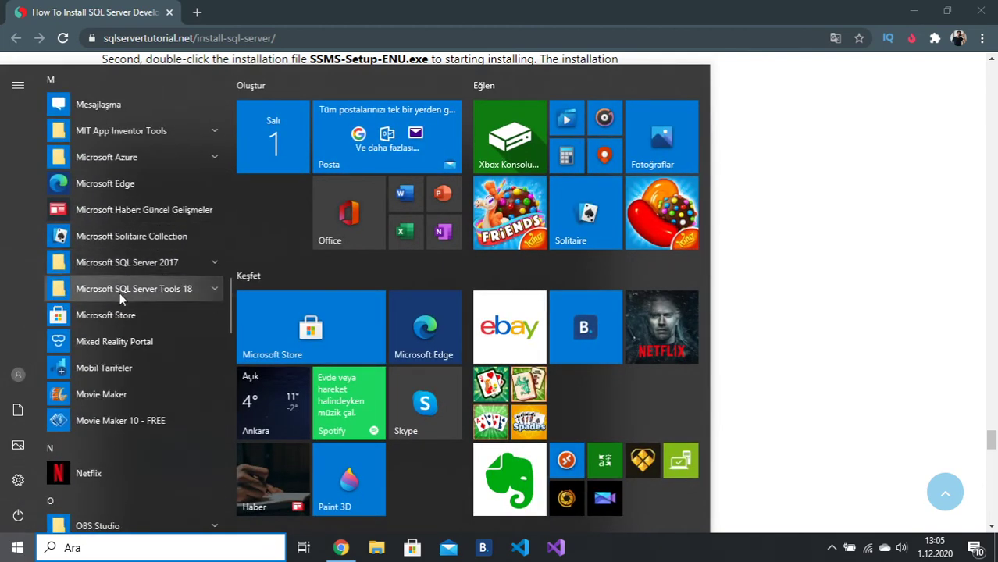
click(191, 293)
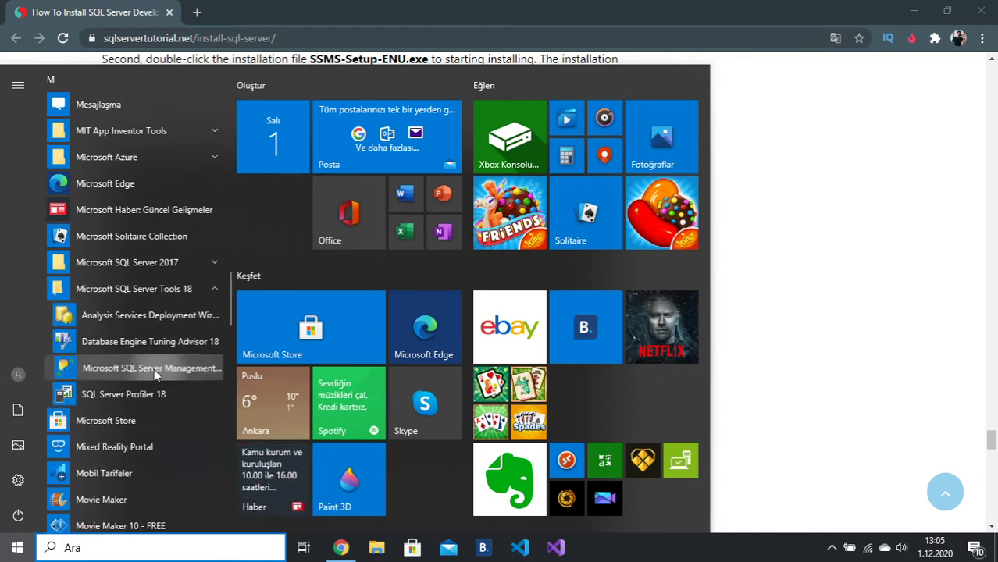
click(153, 368)
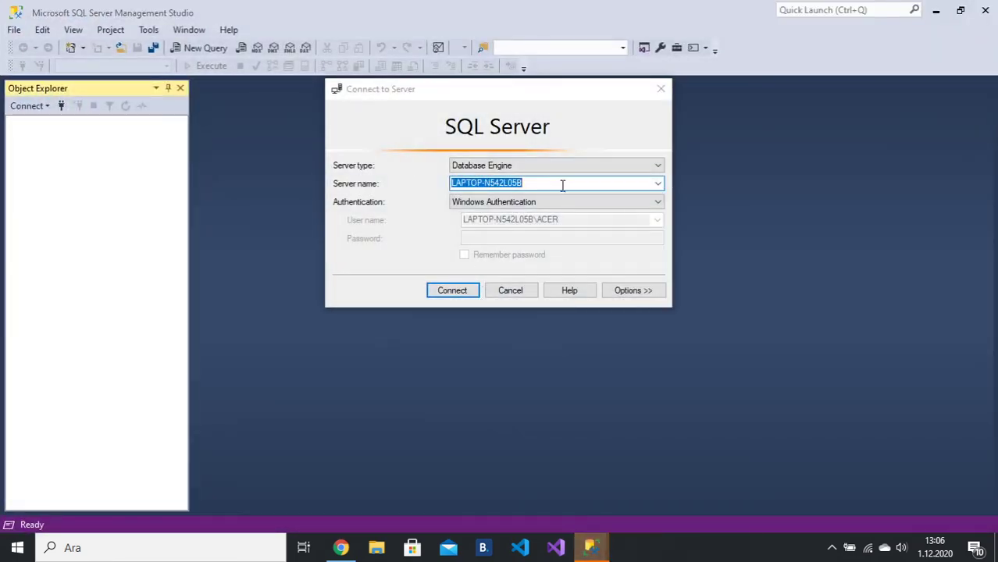
Keep Windows Authentication in Connect to Server and select the full server name
click(513, 203)
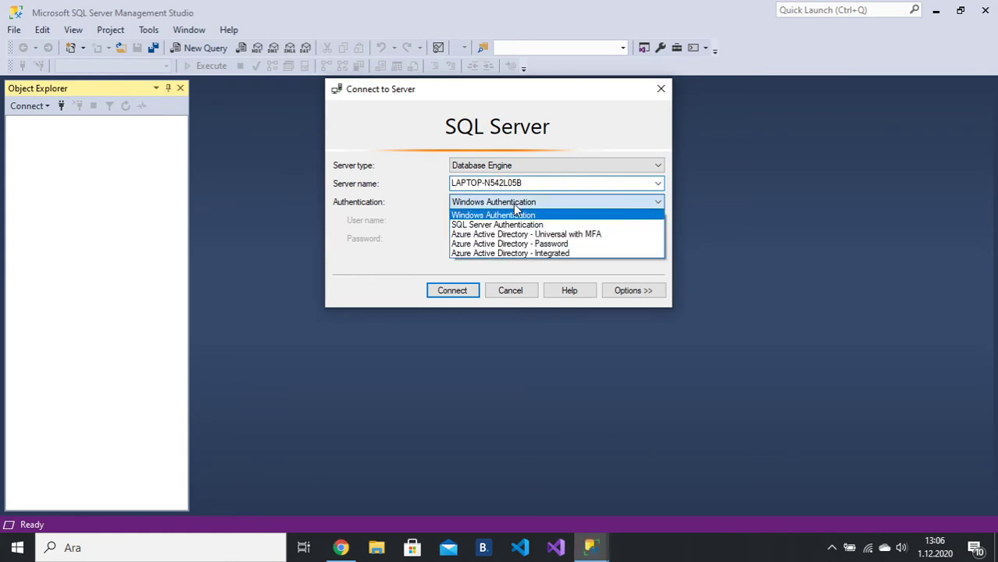
click(513, 204)
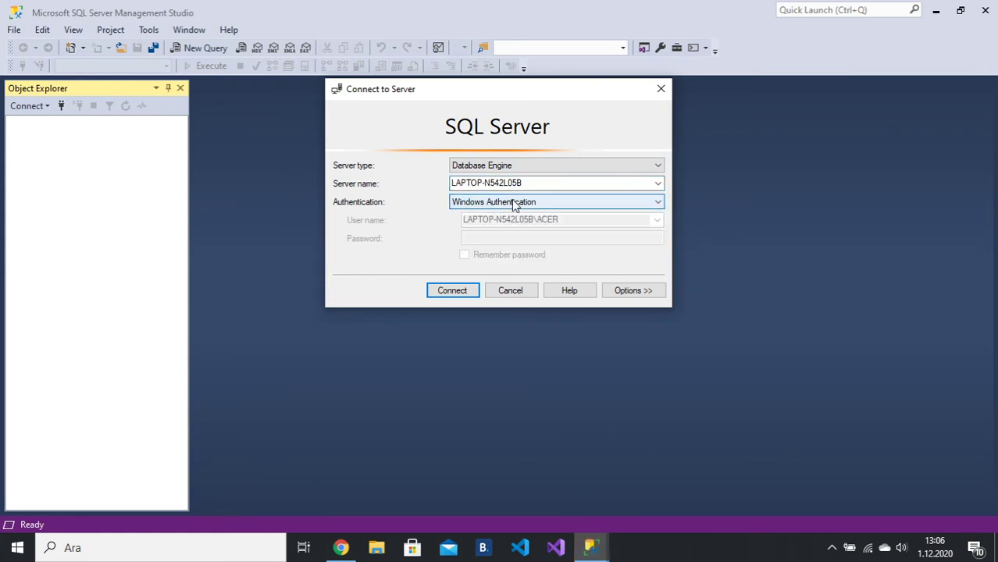
click(556, 184)
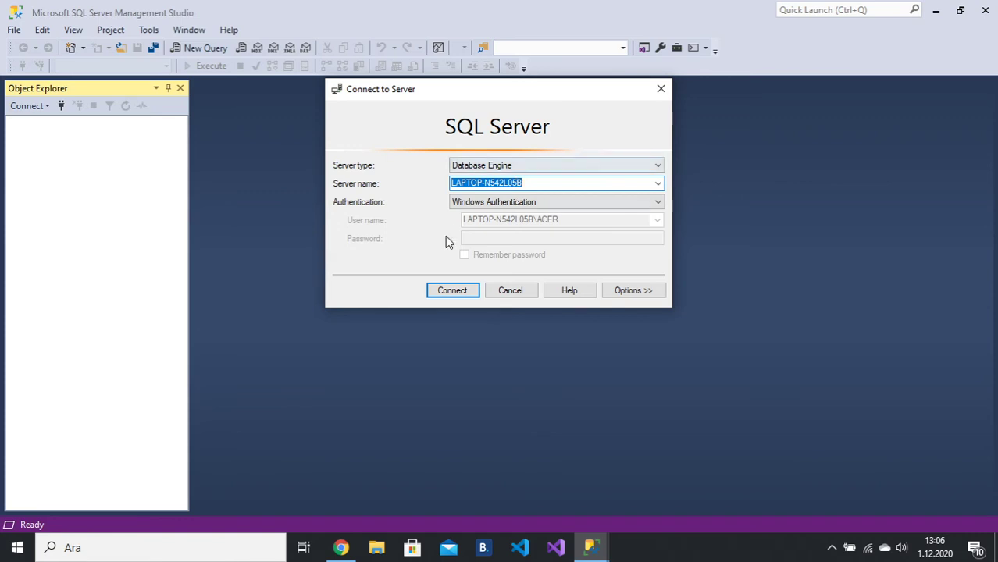
drag(556, 184, 421, 202)
Open the Windows Services console by running services.msc from the Run dialog
click(17, 546)
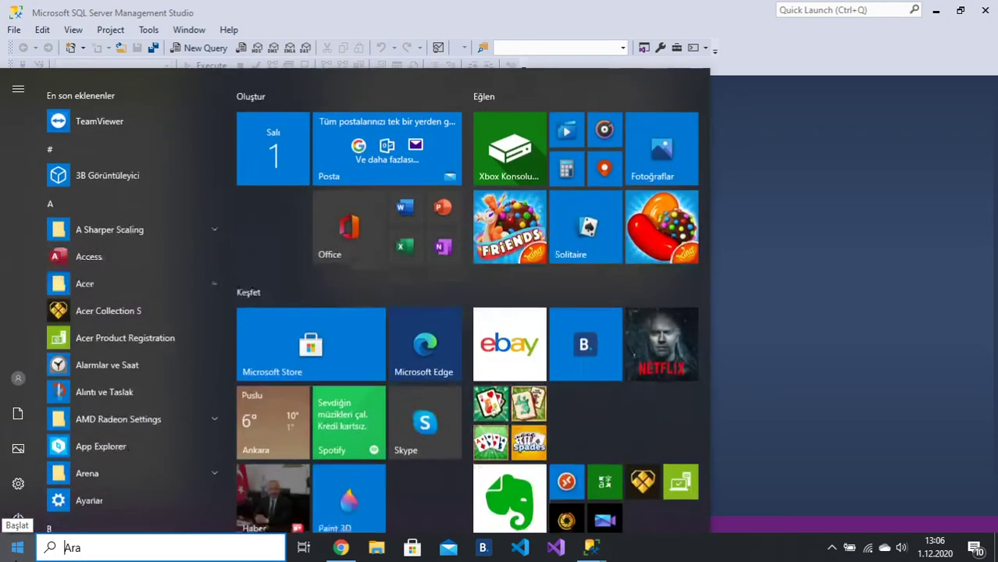
click(954, 338)
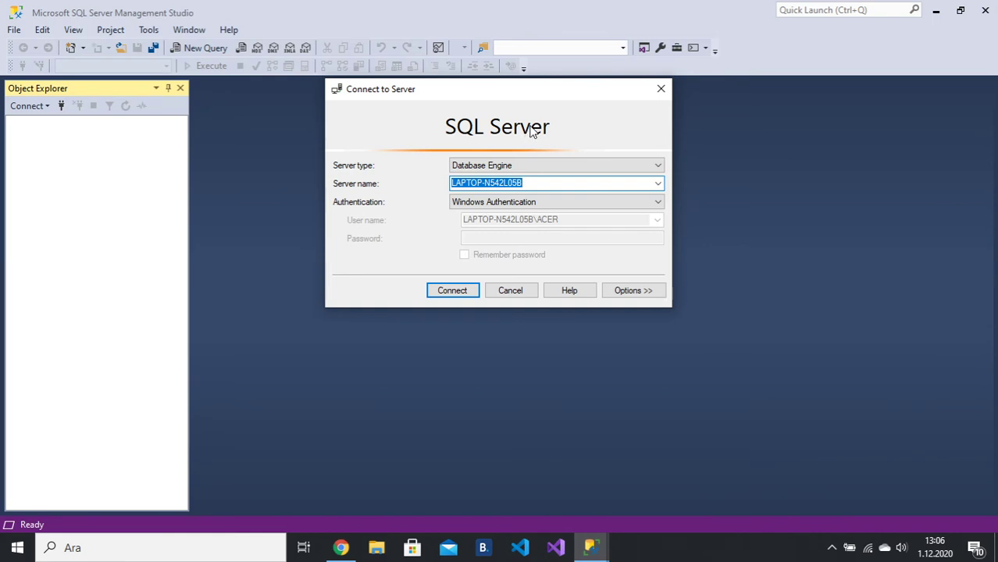
key(super+r)
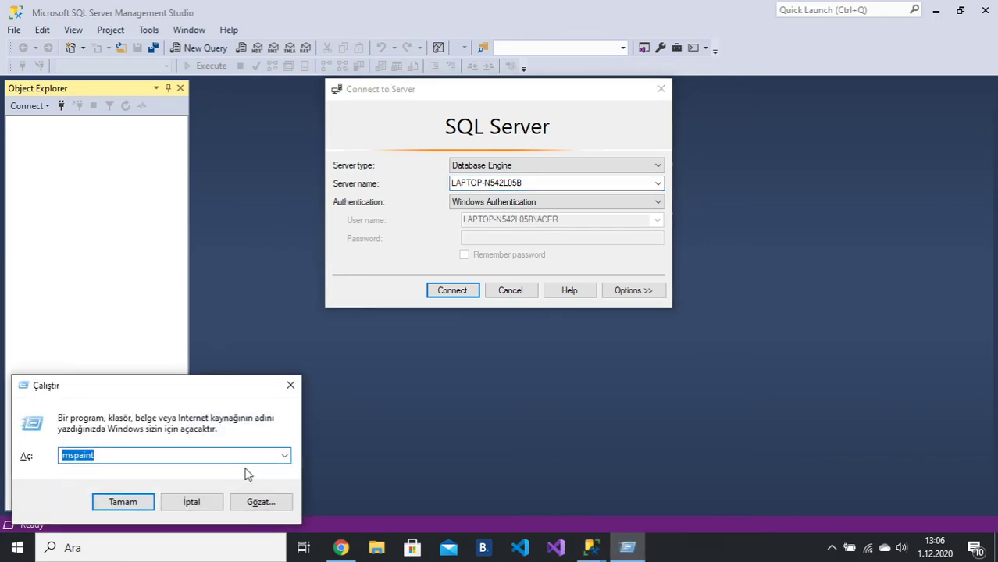
text(serv)
key(Down)
key(Return)
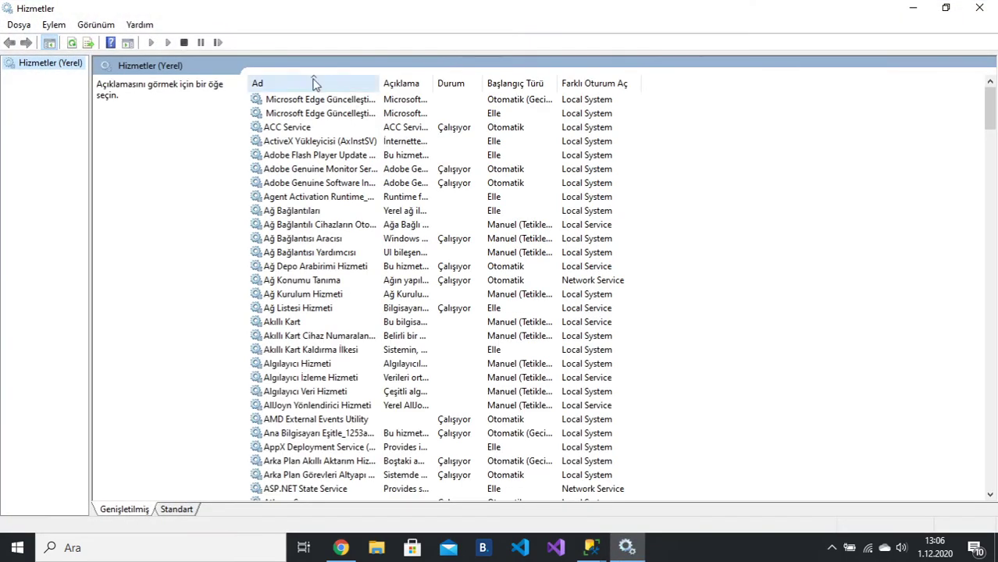
Find SQL Server (MSSQLSERVER) in the services list and check that it is running
scroll(367, 191, down, 5)
scroll(372, 190, down, 9)
scroll(381, 218, down, 9)
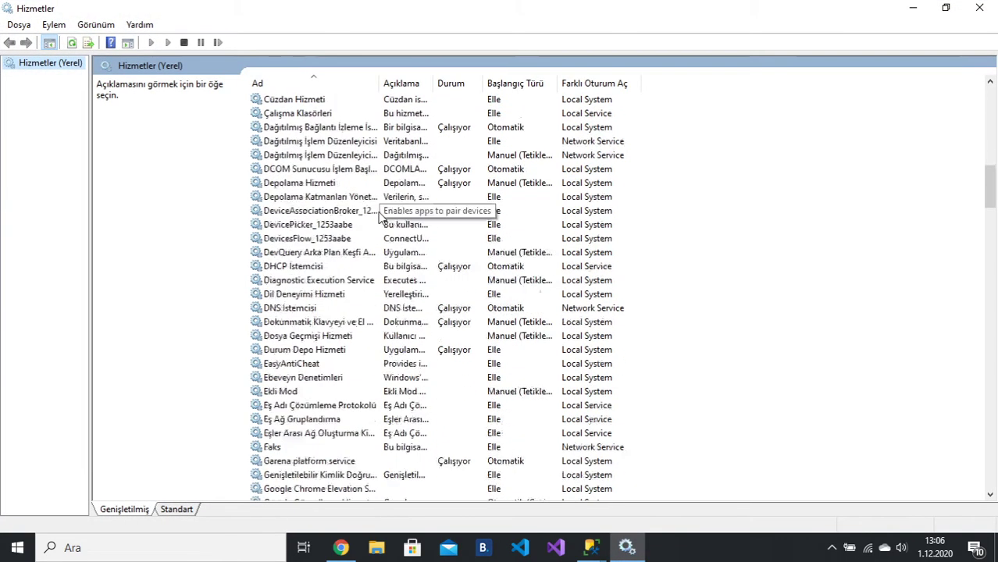
scroll(381, 217, down, 9)
scroll(381, 216, down, 9)
scroll(380, 218, down, 4)
scroll(381, 218, down, 5)
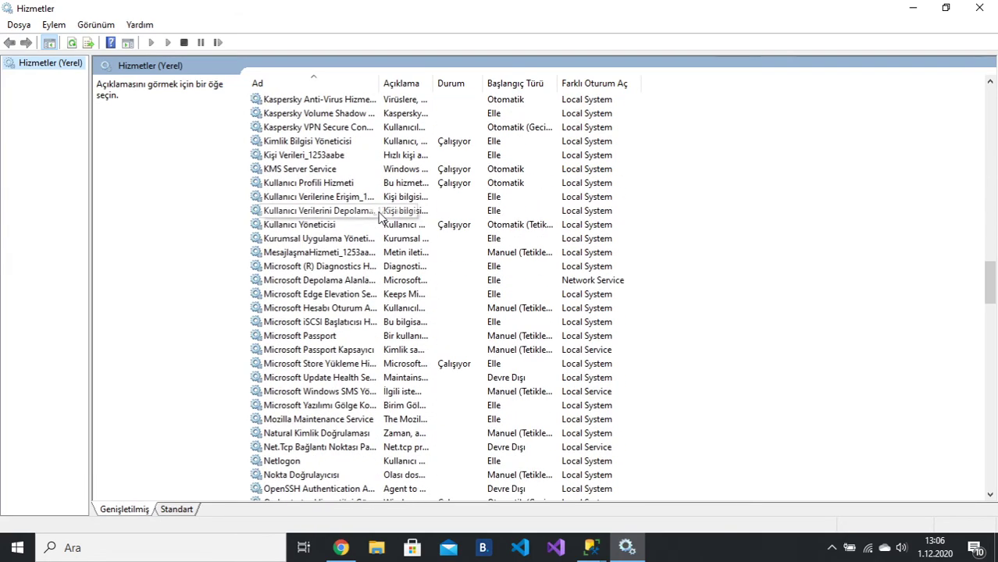
scroll(381, 218, down, 5)
scroll(380, 218, down, 5)
scroll(380, 217, down, 3)
scroll(381, 217, up, 1)
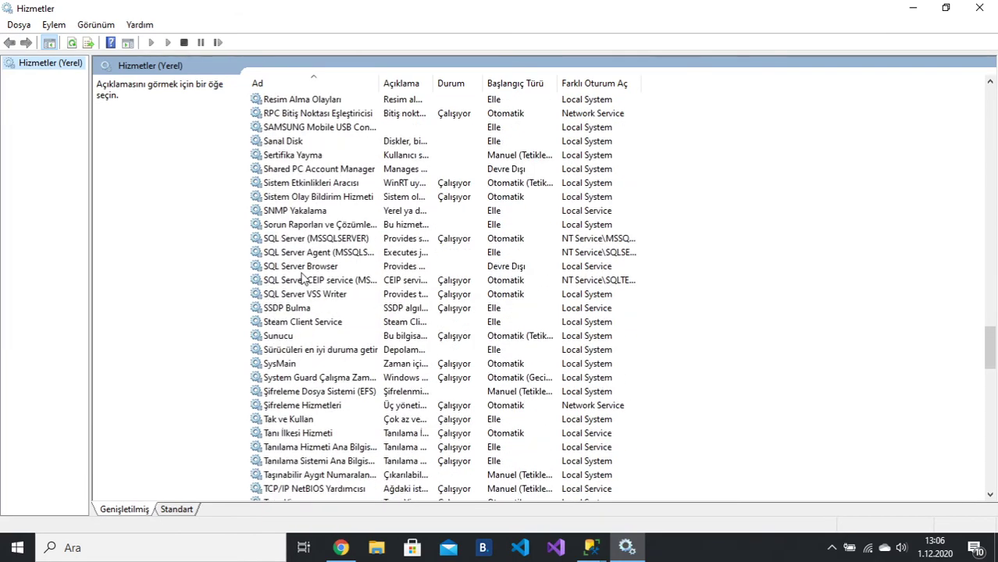
click(327, 253)
click(340, 243)
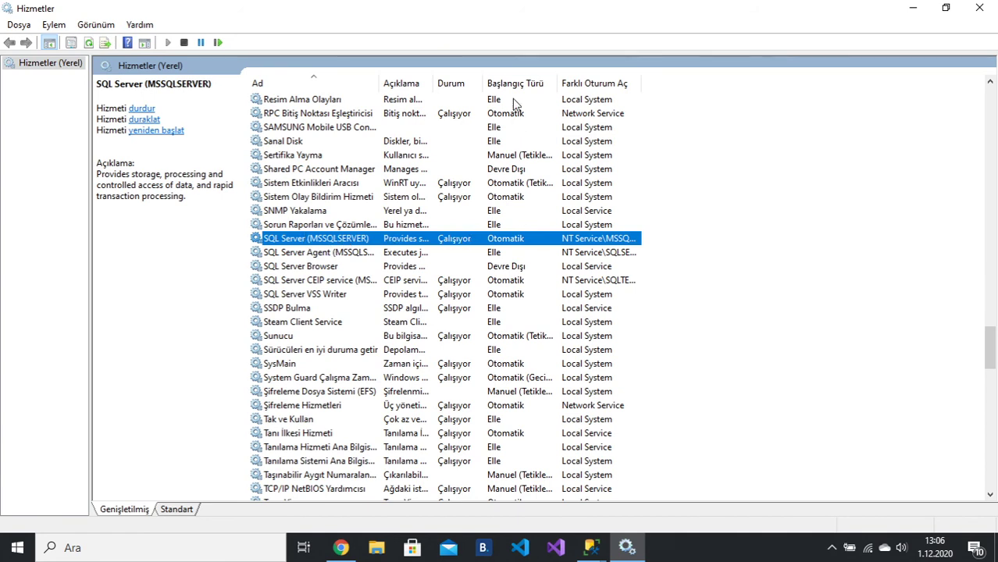
right_click(446, 243)
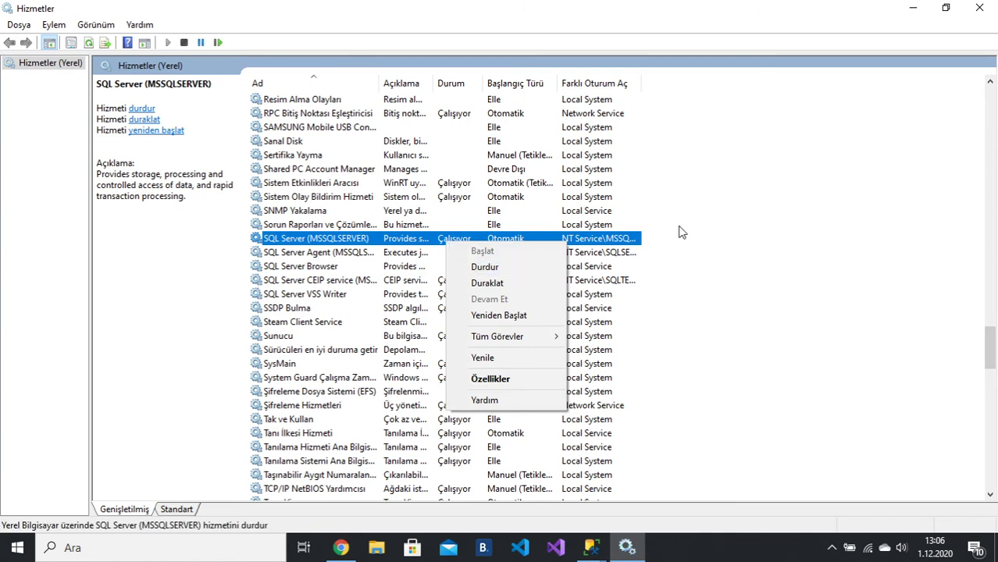
click(757, 189)
Minimize Services and launch SQL Server 2017 Configuration Manager from the Microsoft SQL Server 2017 Start menu group
click(912, 8)
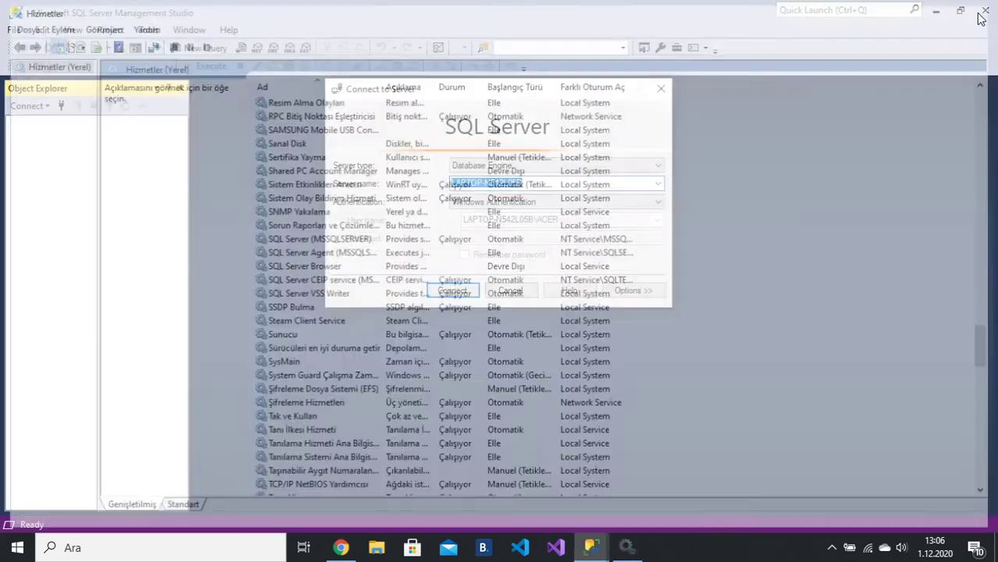
click(17, 547)
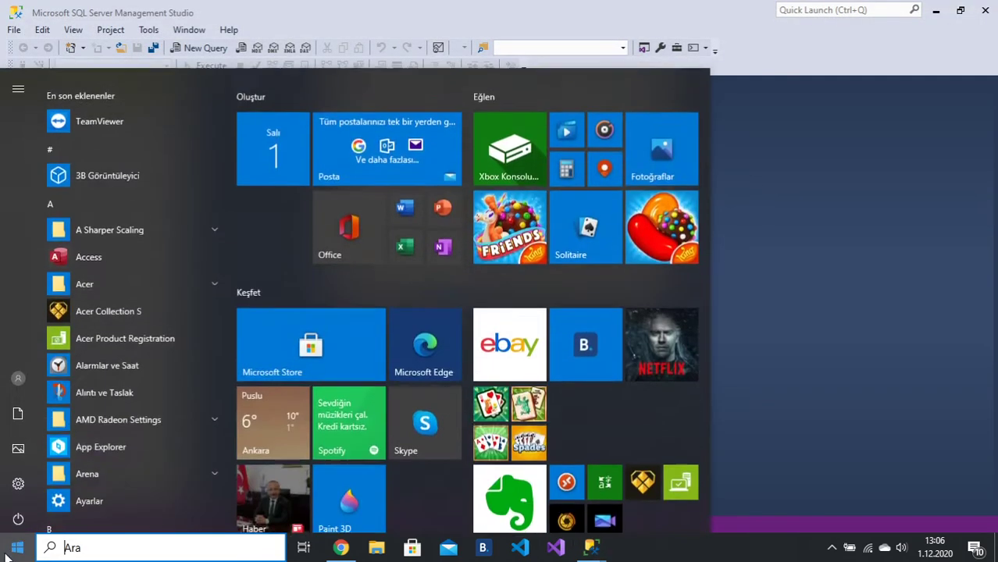
click(99, 138)
click(167, 310)
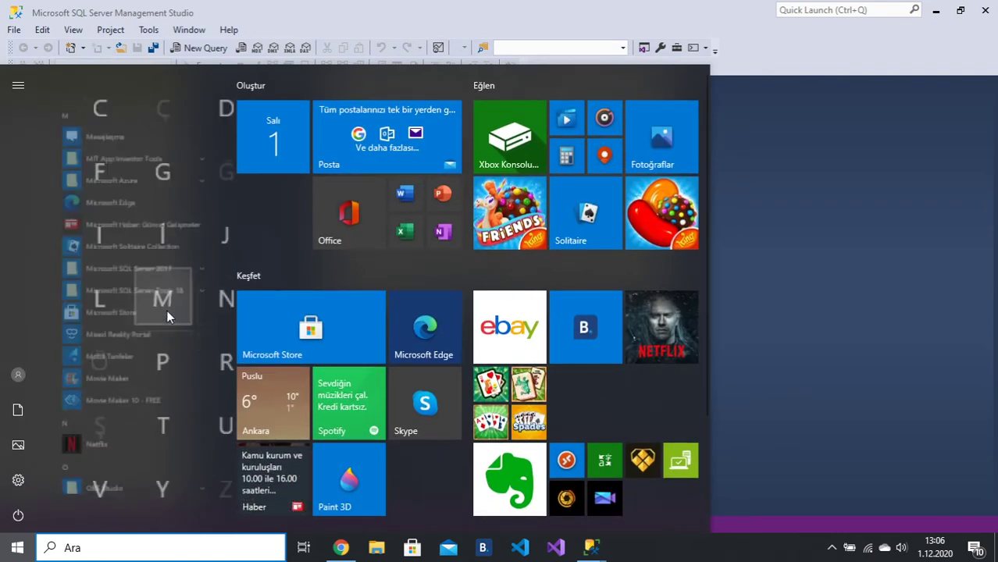
click(168, 289)
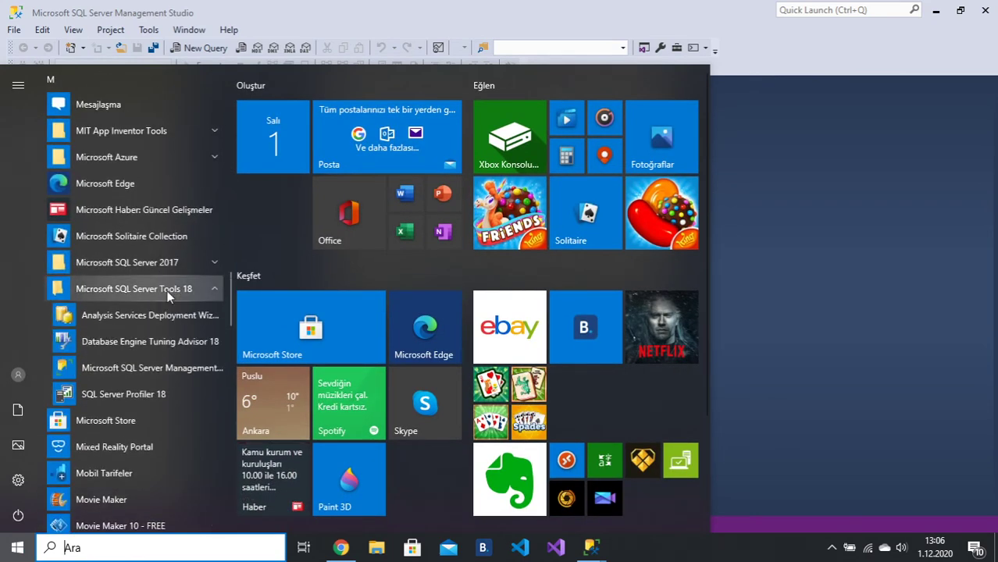
click(166, 290)
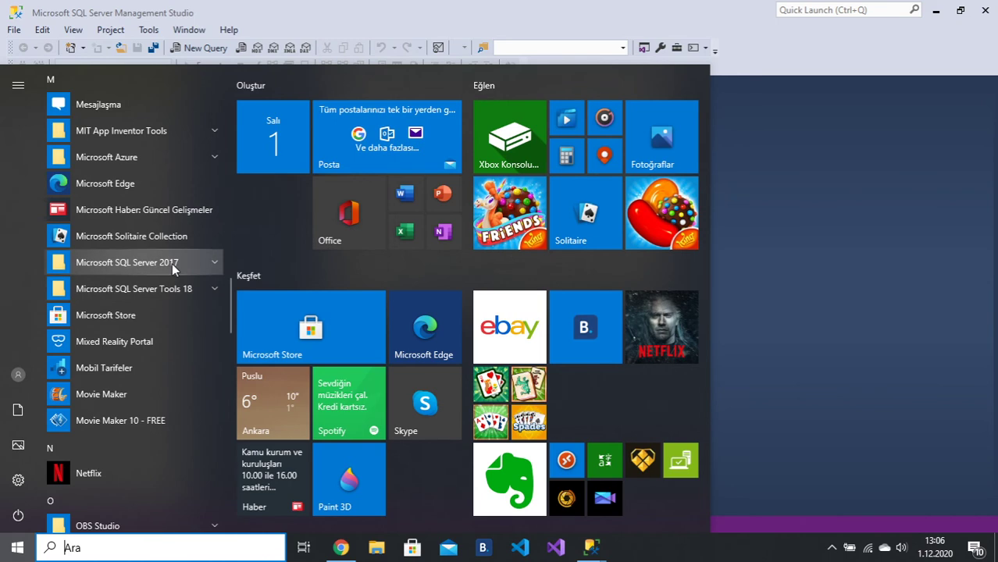
click(172, 263)
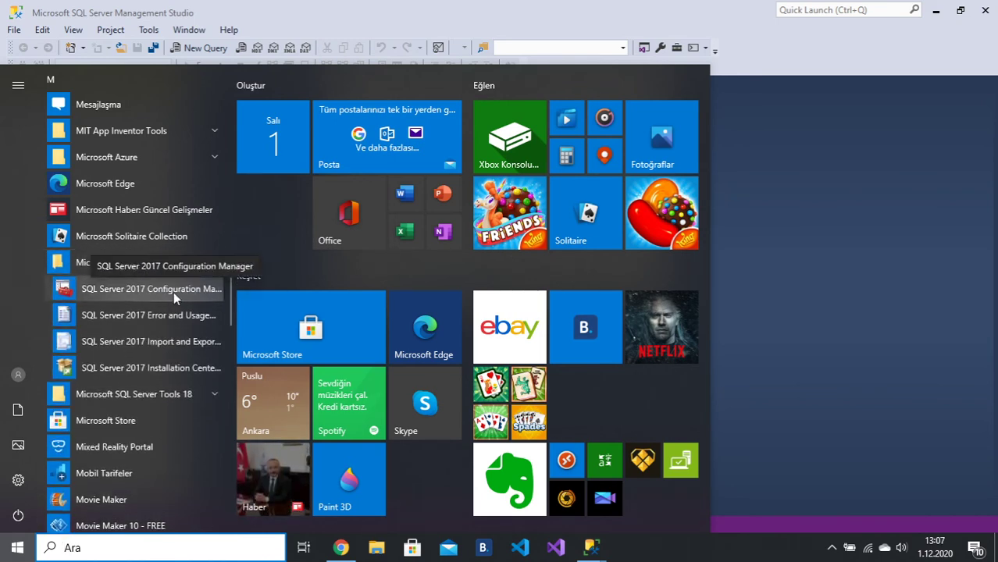
click(174, 289)
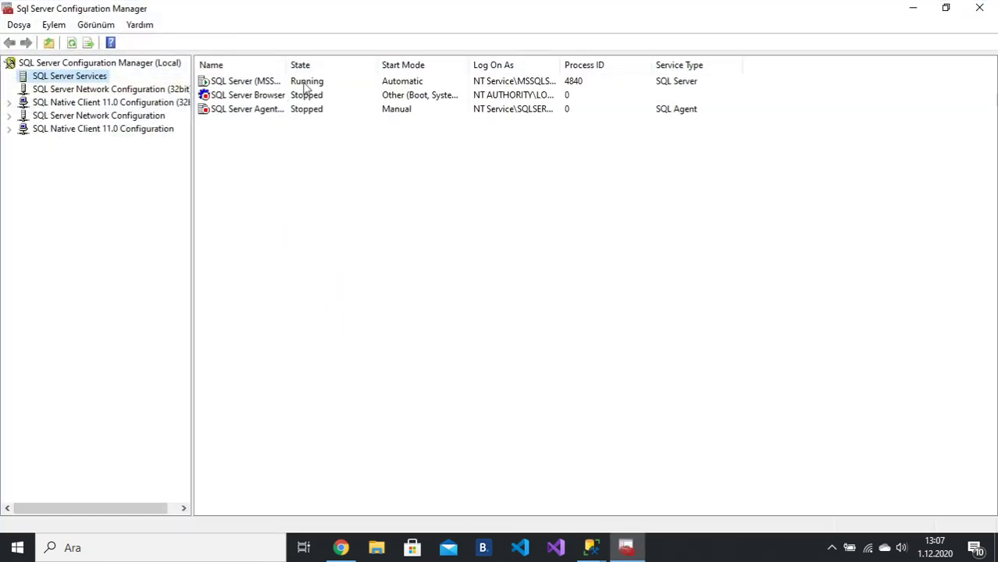
click(329, 81)
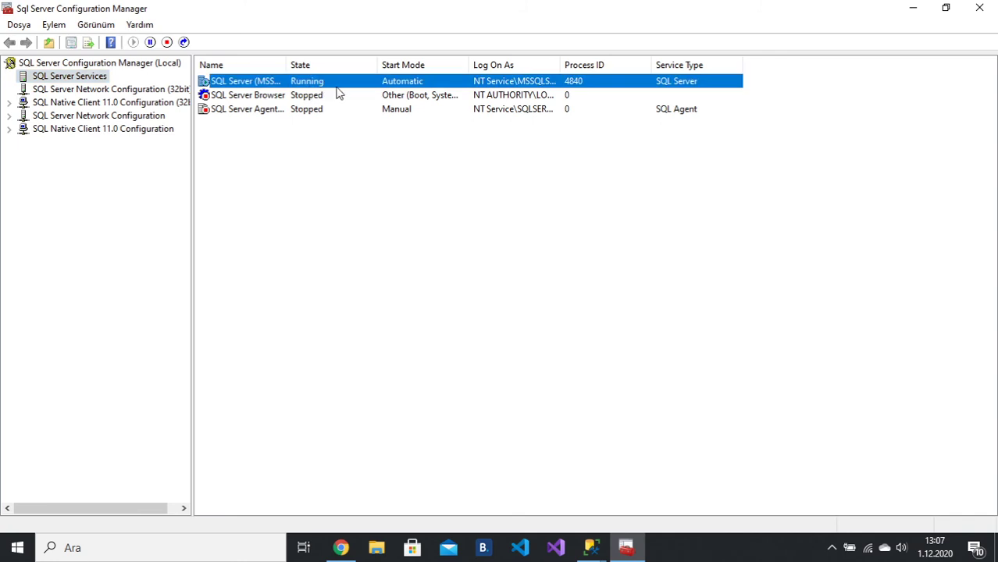
right_click(315, 81)
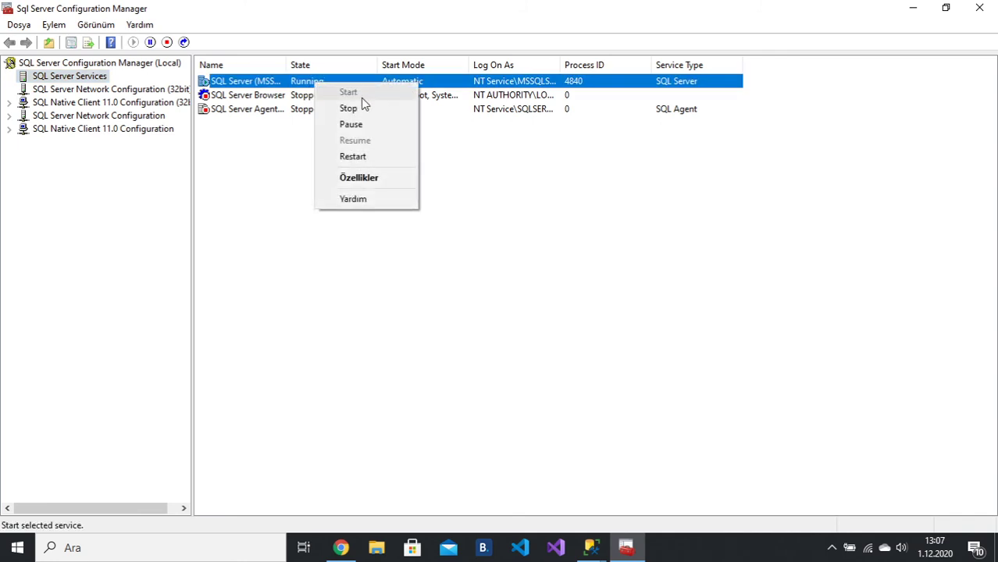
click(396, 181)
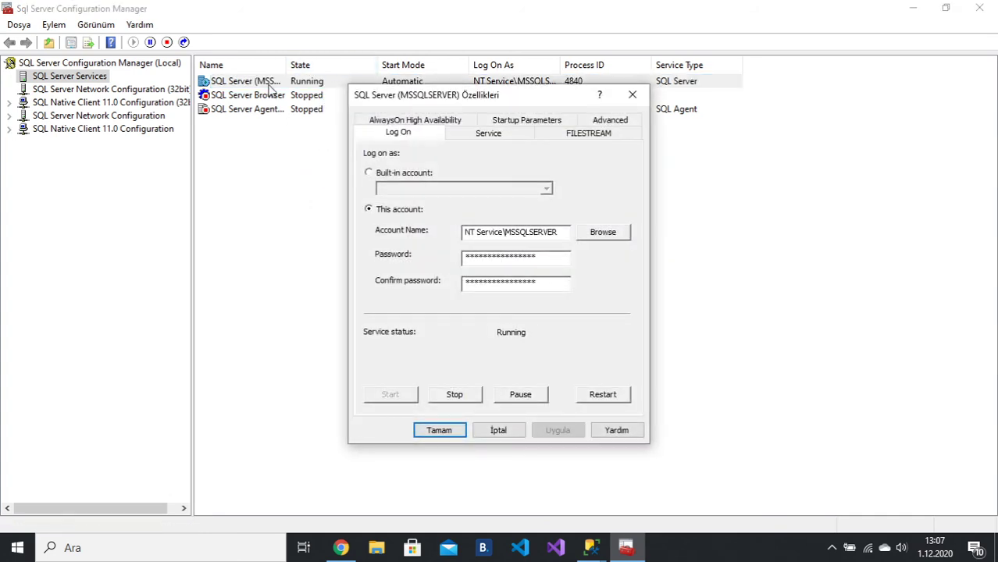
click(632, 94)
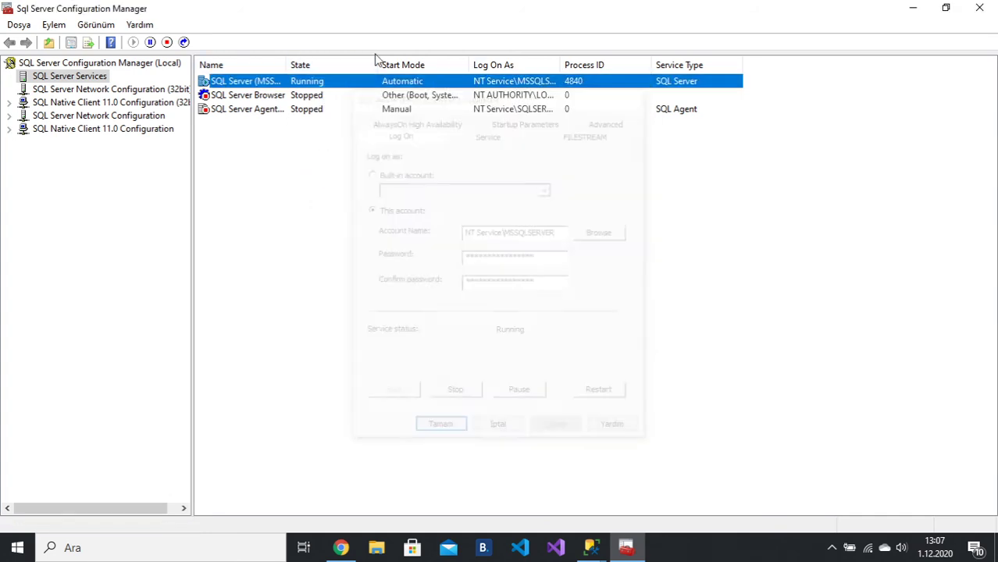
click(250, 109)
click(261, 95)
click(269, 81)
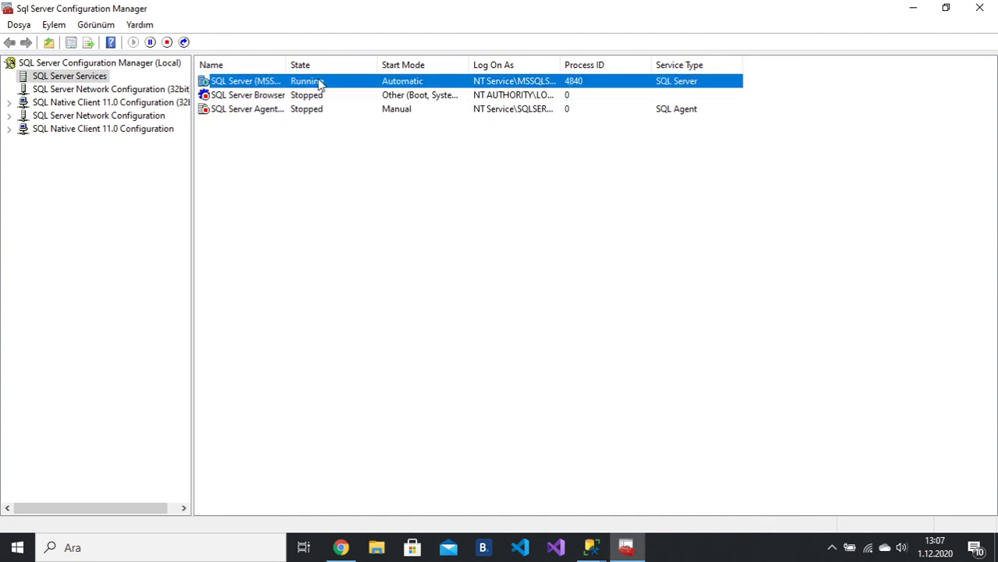
right_click(267, 82)
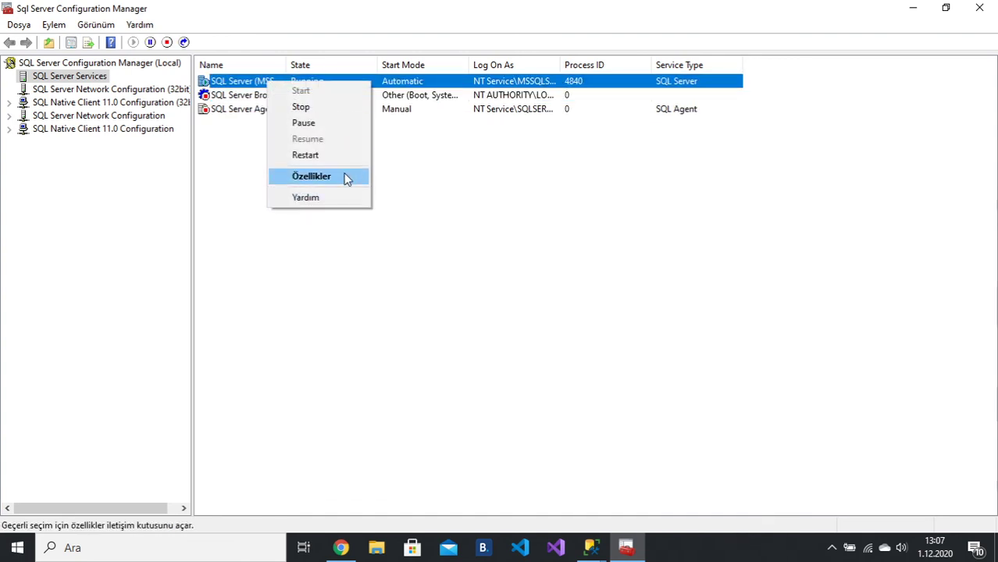
click(347, 179)
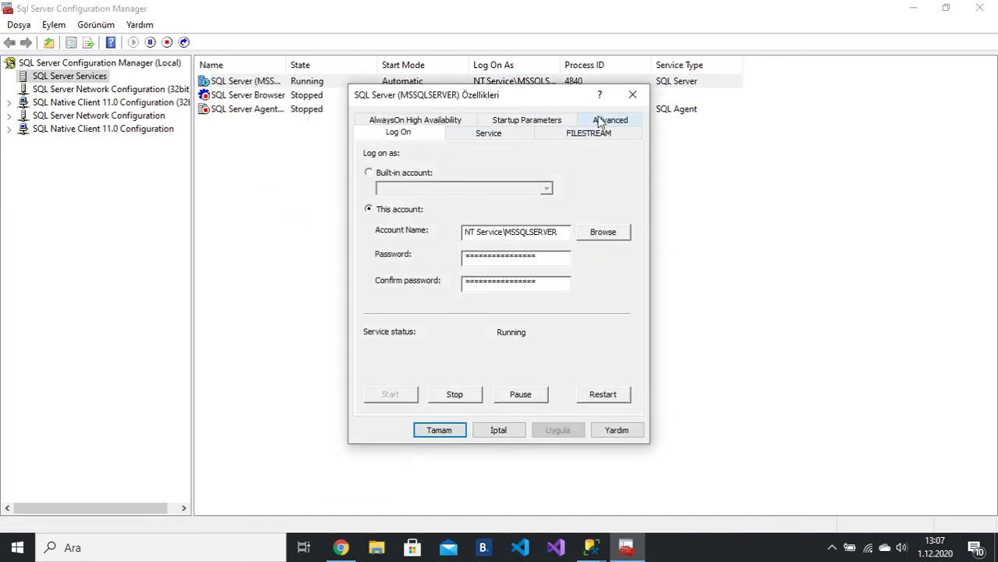
click(527, 133)
click(527, 123)
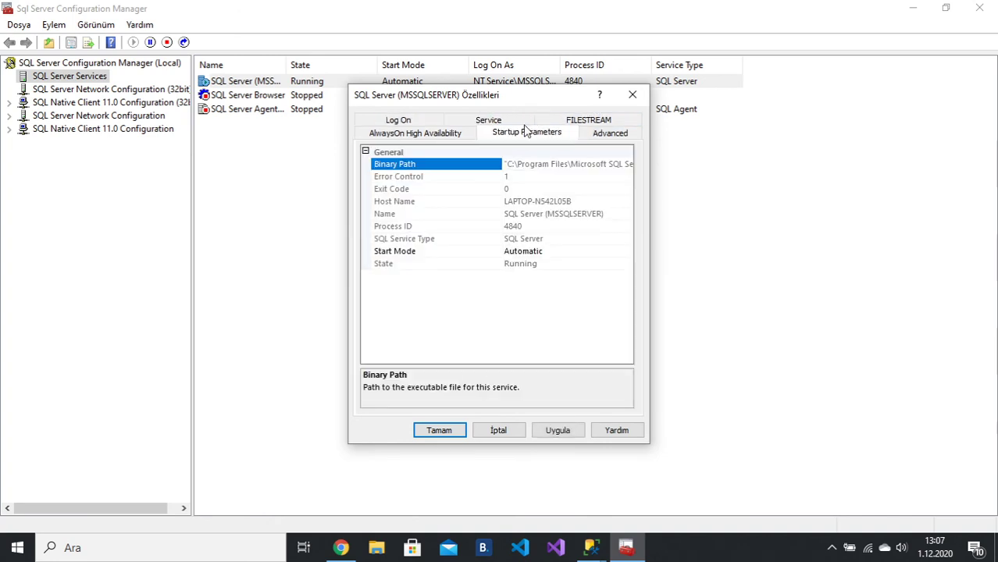
click(513, 123)
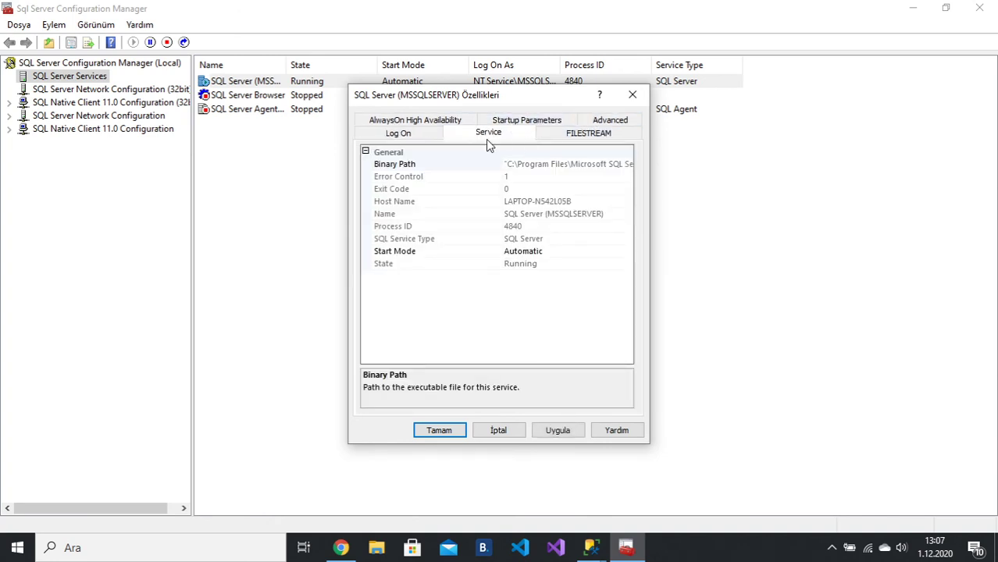
click(575, 201)
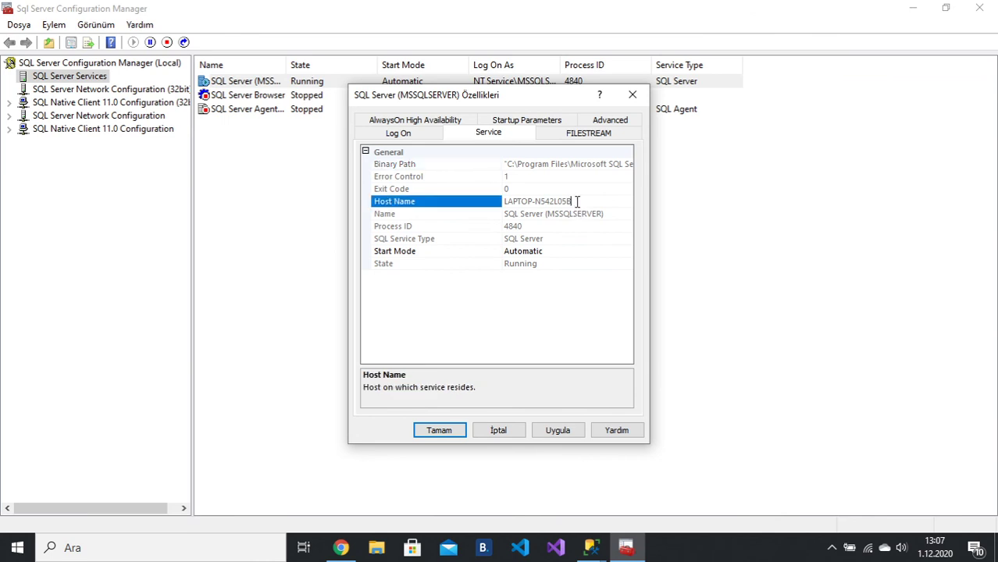
drag(575, 201, 507, 200)
click(488, 429)
mouse_move(591, 547)
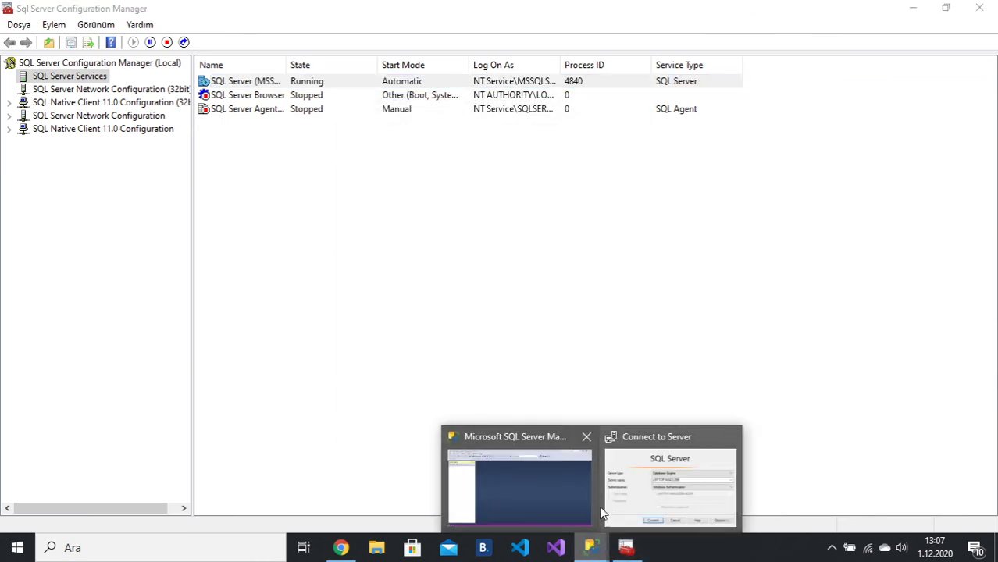
Return to SSMS and connect to LAPTOP-N542L05B with Windows Authentication
click(602, 513)
drag(534, 186, 427, 182)
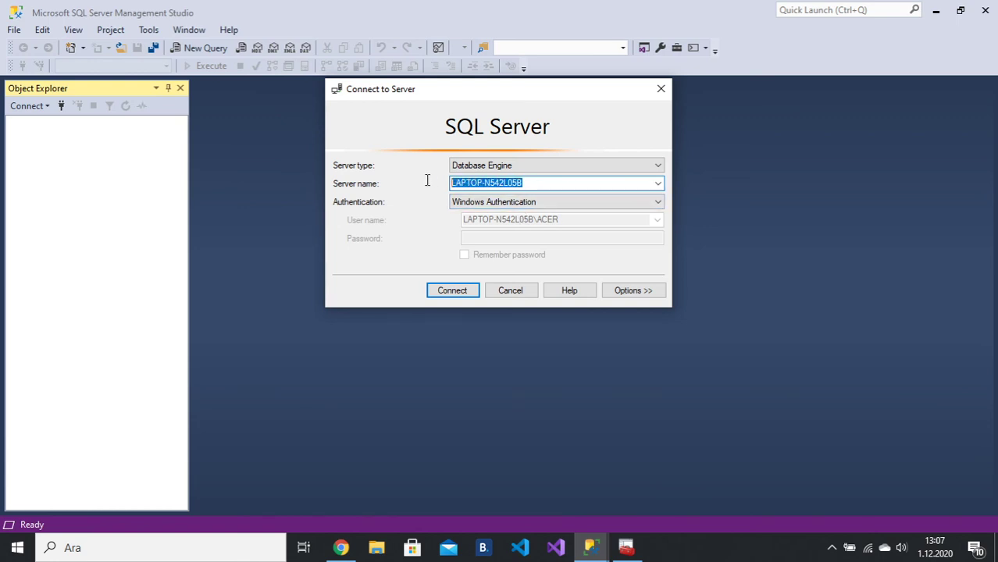
click(453, 292)
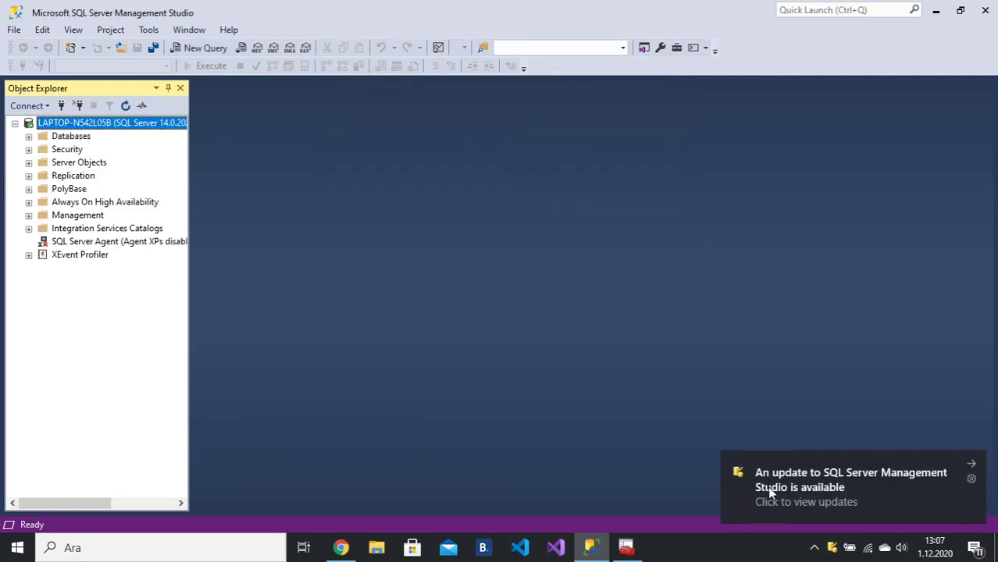
Expand Databases in Object Explorer to show AdventureWorks2017, CarsDB, SchoolDB and TaskManager
double_click(75, 137)
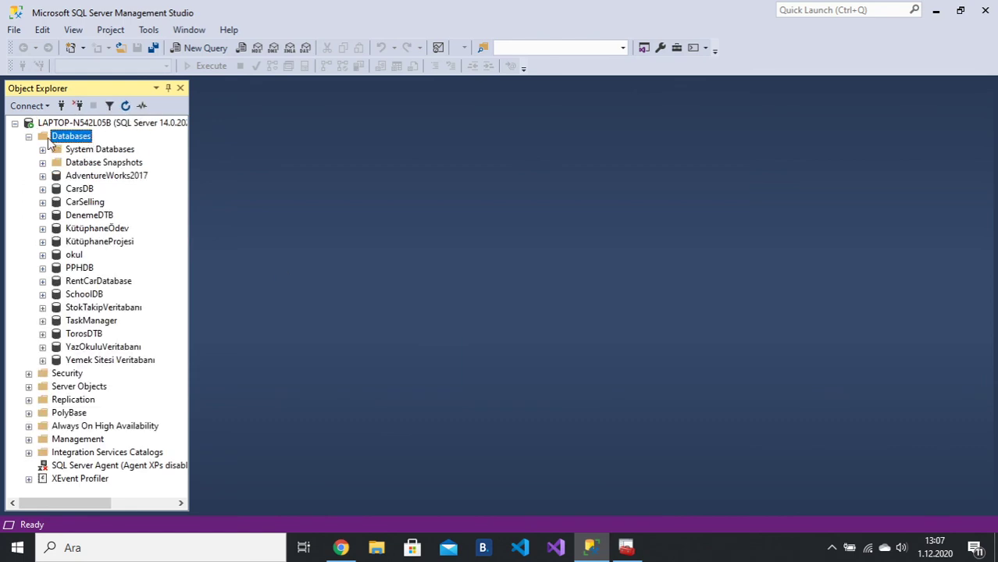
double_click(85, 138)
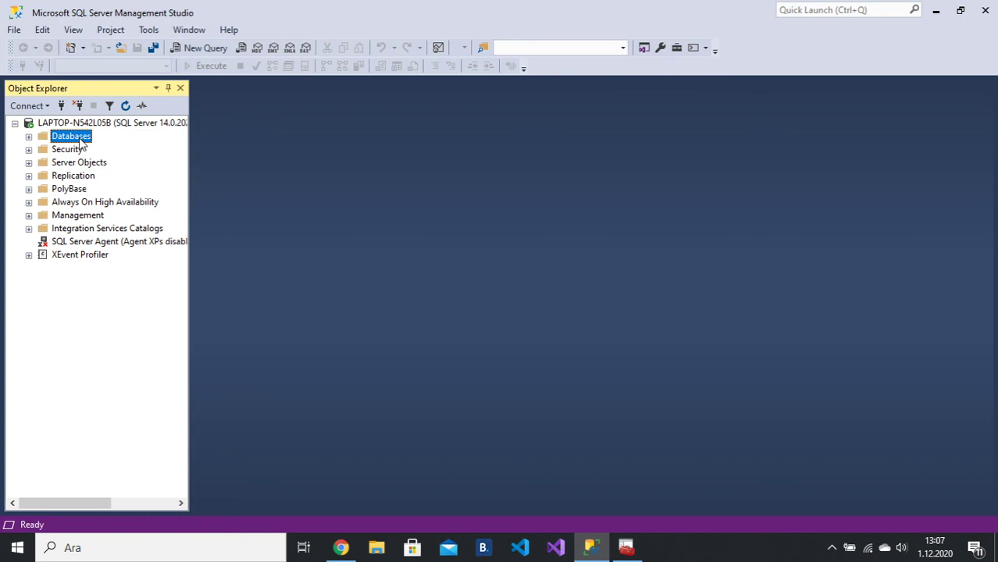
double_click(80, 138)
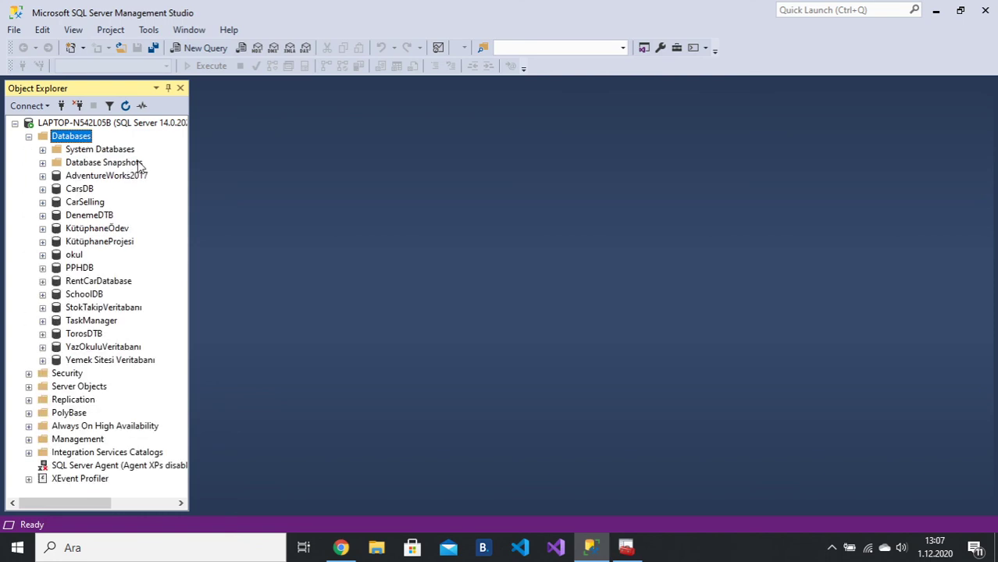